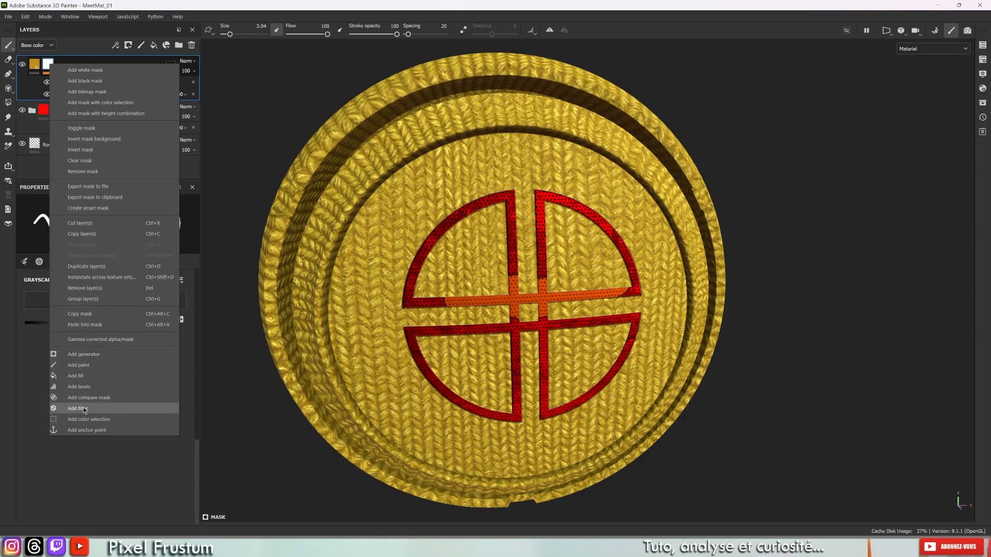
- Examine the effects that can be added to the Fabric Wool Jersey layer and its mask
{"action": "left_click", "coordinate": [233, 126]}
{"action": "left_click", "coordinate": [116, 44]}
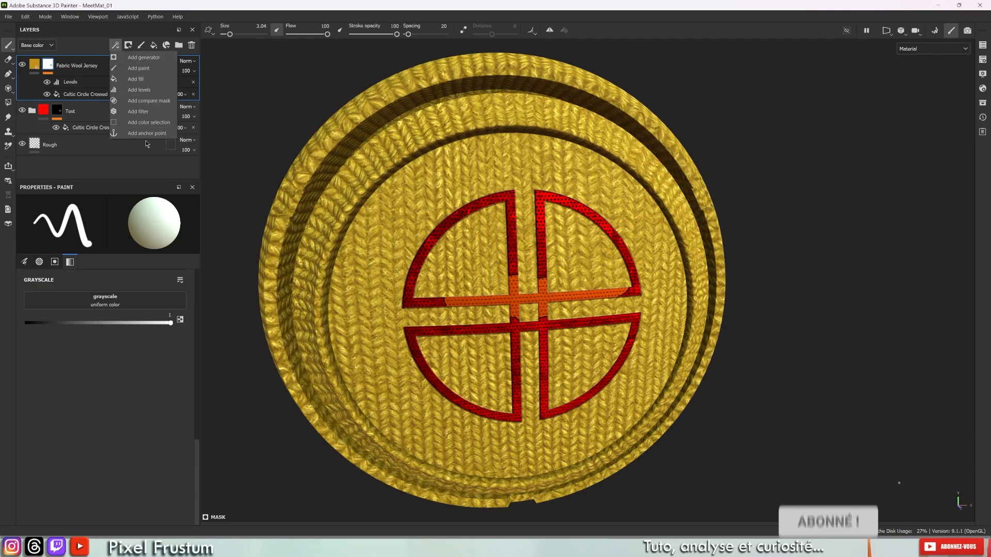
{"action": "left_click", "coordinate": [247, 88]}
{"action": "right_click", "coordinate": [86, 66]}
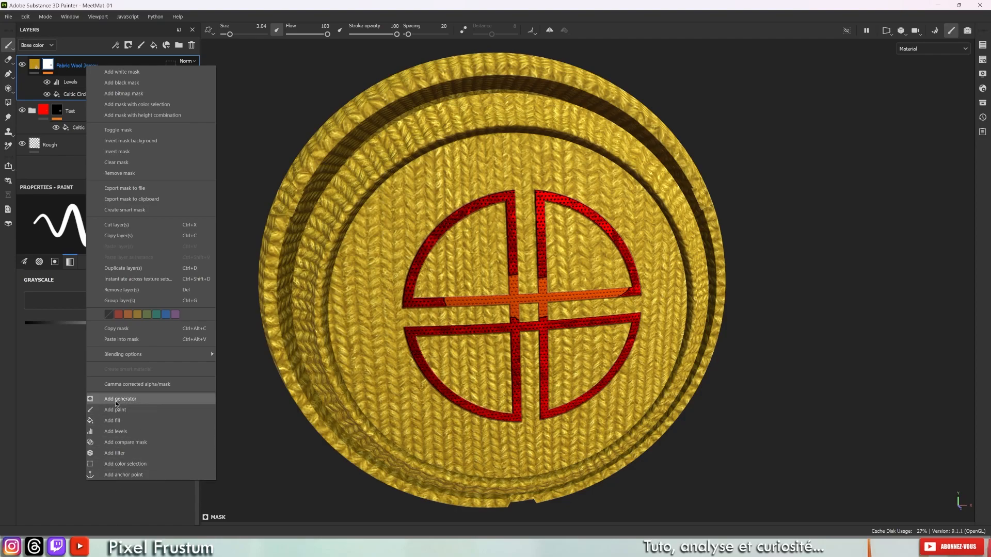
{"action": "left_click", "coordinate": [115, 44]}
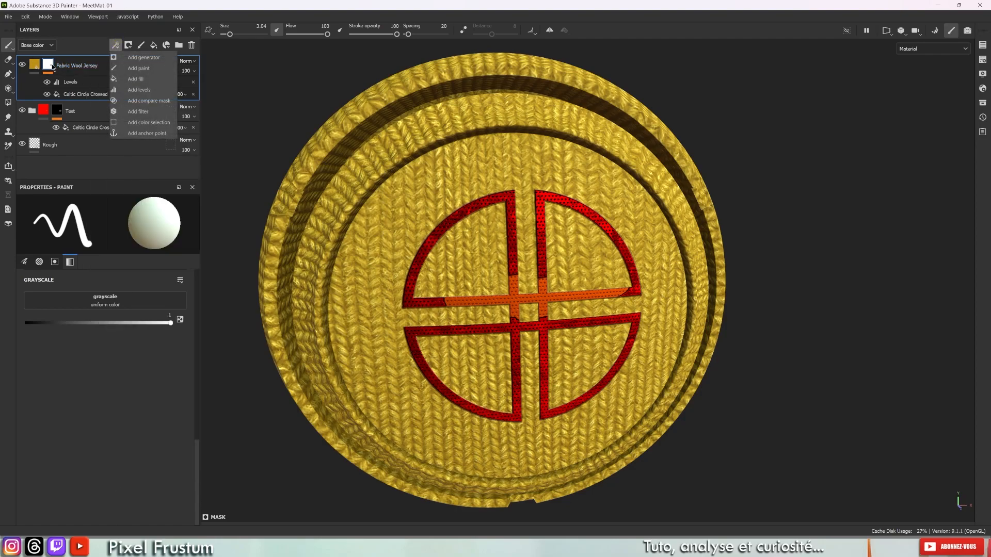
{"action": "right_click", "coordinate": [53, 67]}
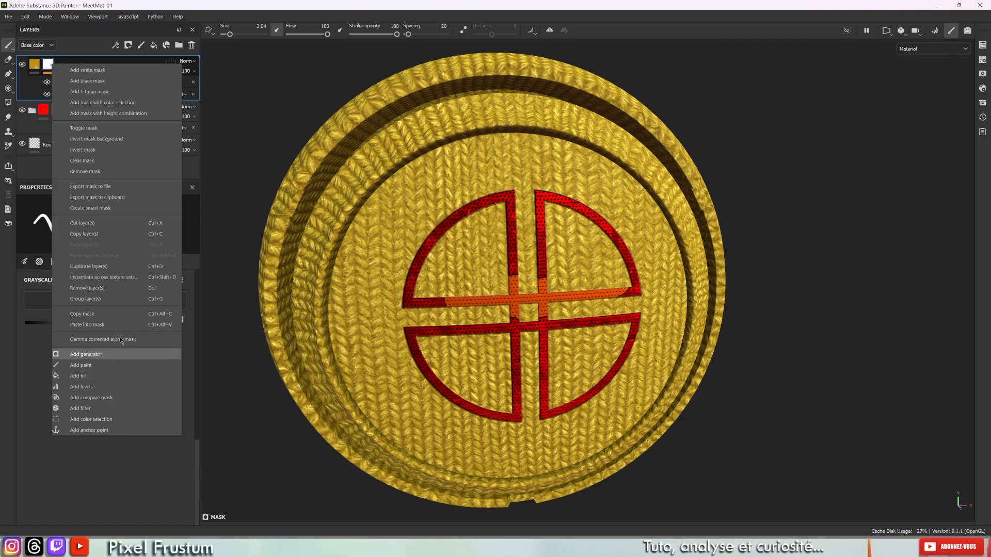
{"action": "left_click", "coordinate": [203, 93]}
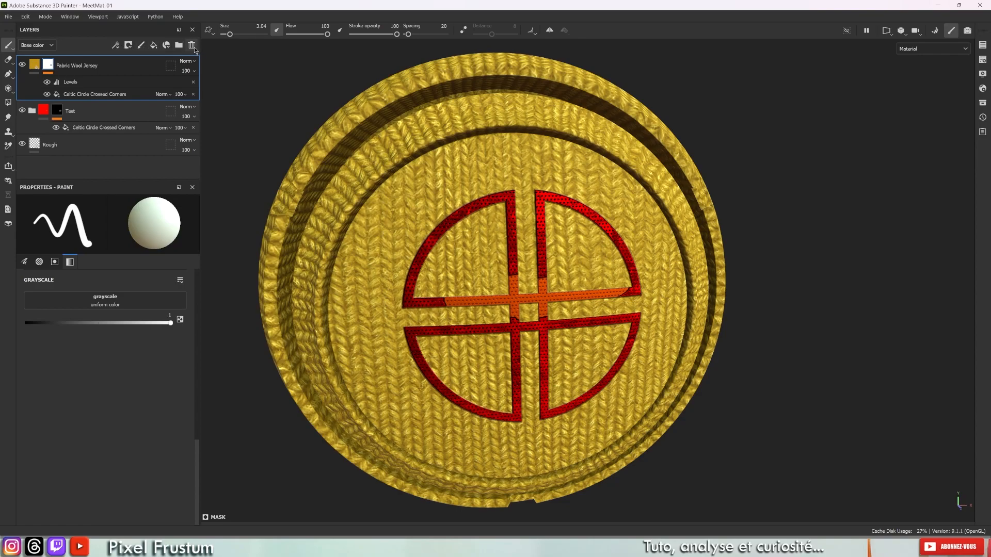
{"action": "right_click", "coordinate": [51, 69]}
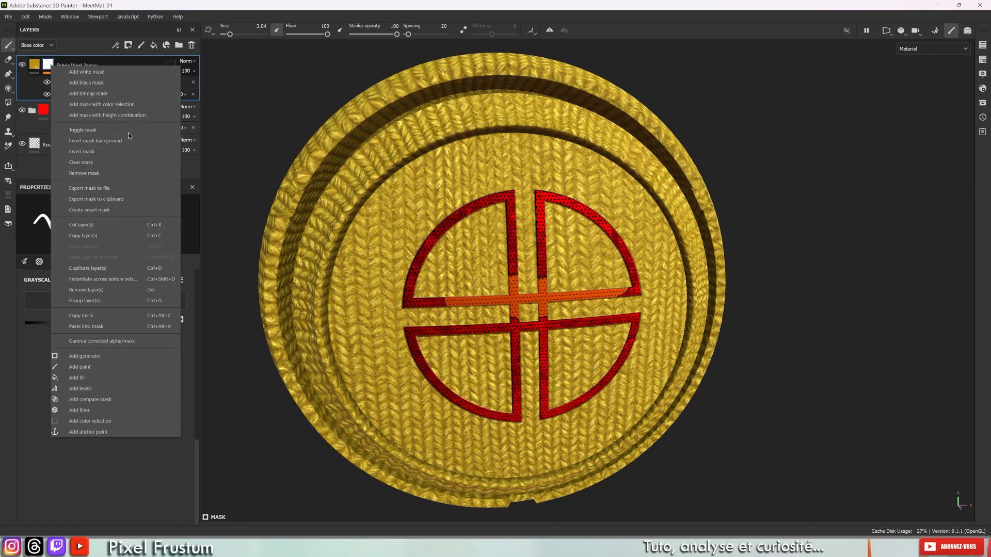
{"action": "left_click", "coordinate": [253, 106]}
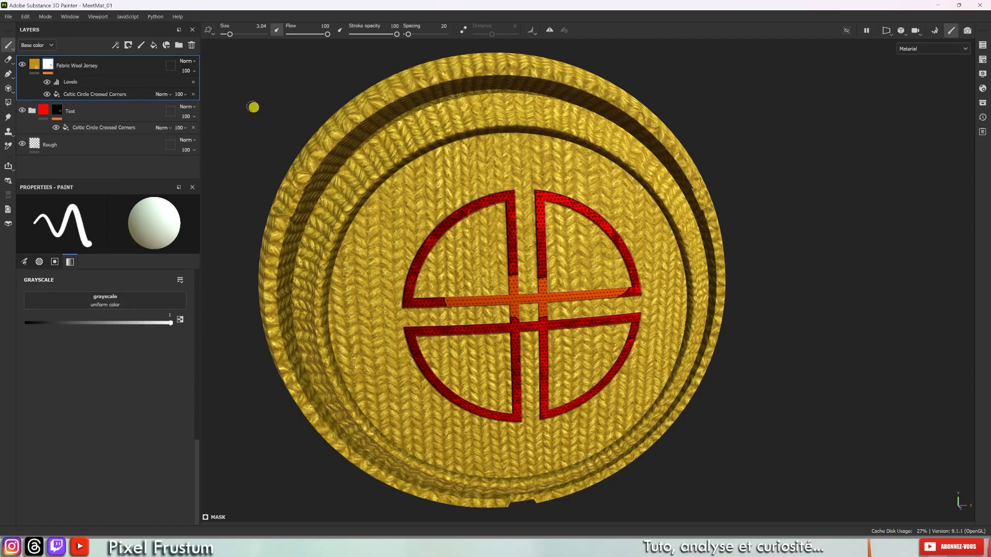
{"action": "left_click", "coordinate": [116, 44]}
{"action": "left_click", "coordinate": [287, 77]}
- Add an empty filter to the Fabric Wool Jersey layer's mask and remove it again
{"action": "right_click", "coordinate": [54, 66]}
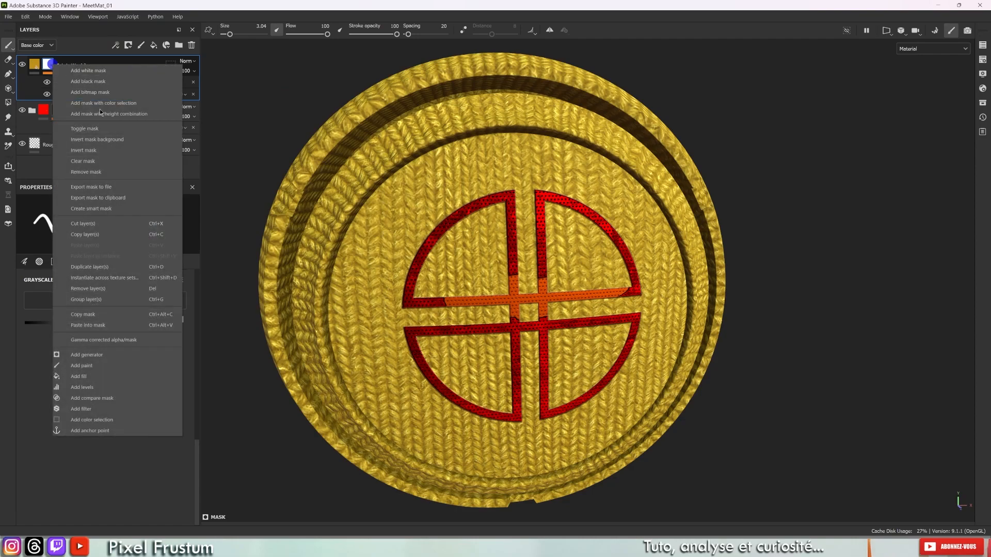
{"action": "left_click", "coordinate": [77, 409]}
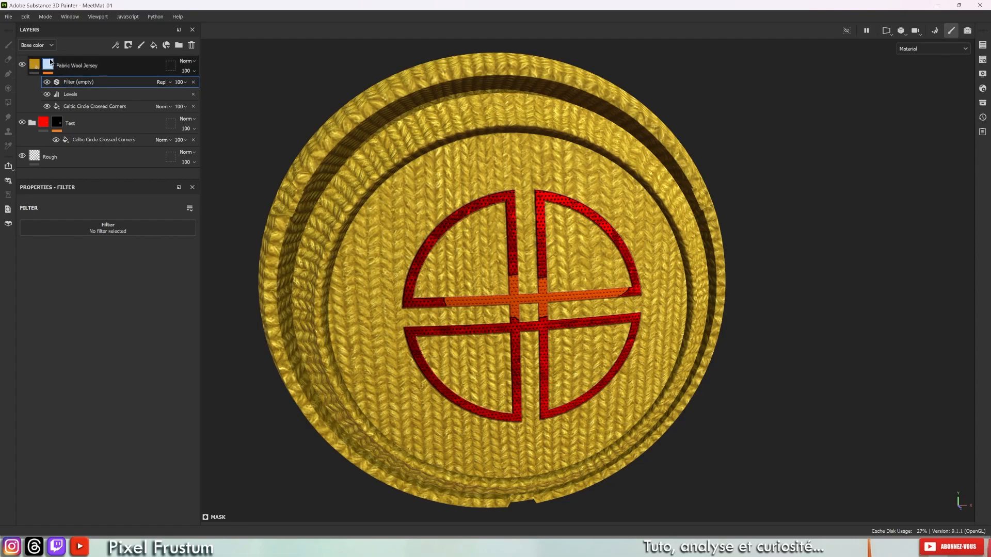
{"action": "left_click", "coordinate": [193, 82]}
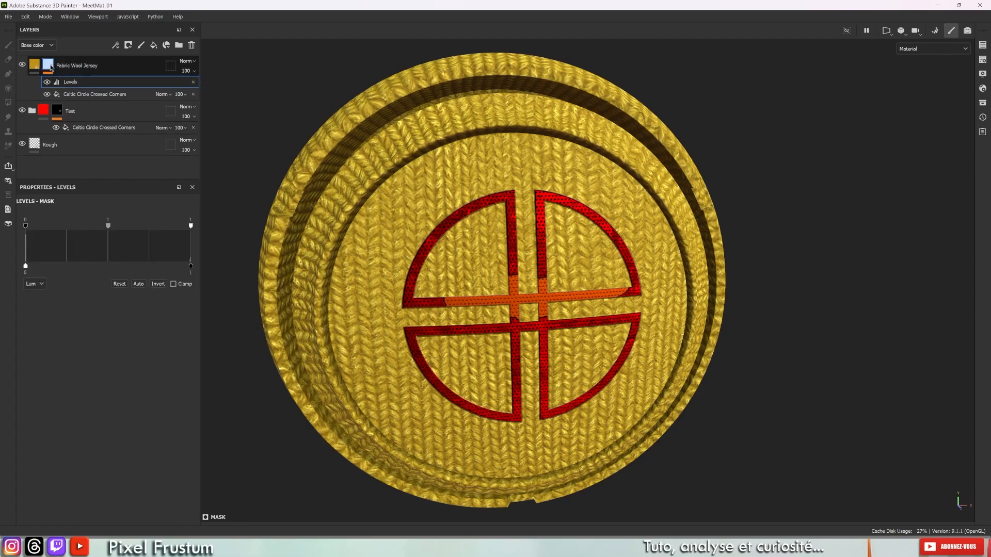
- Compare the effect stacks of the Fabric Wool Jersey layer's mask and its fill content
{"action": "left_click", "coordinate": [50, 67]}
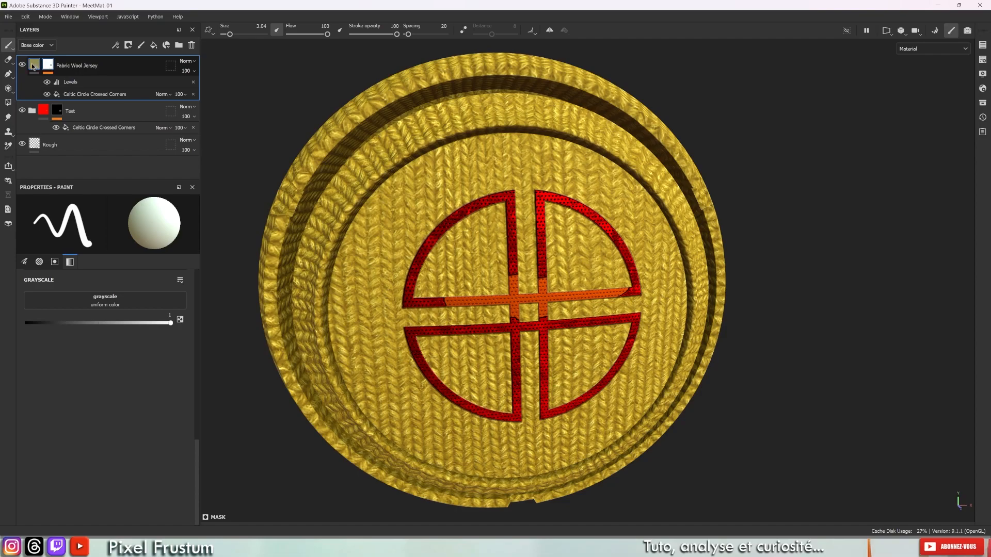
{"action": "left_click", "coordinate": [33, 65]}
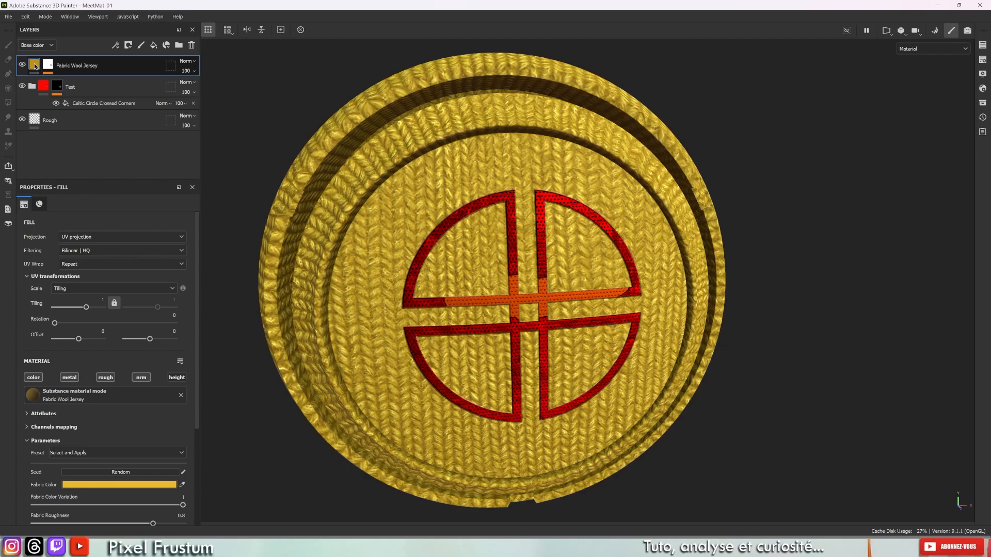
{"action": "left_click", "coordinate": [48, 65]}
{"action": "left_click", "coordinate": [36, 65]}
{"action": "left_click", "coordinate": [48, 64]}
{"action": "left_click", "coordinate": [35, 64]}
{"action": "left_click", "coordinate": [48, 65]}
{"action": "left_click", "coordinate": [35, 64]}
{"action": "left_click", "coordinate": [48, 63]}
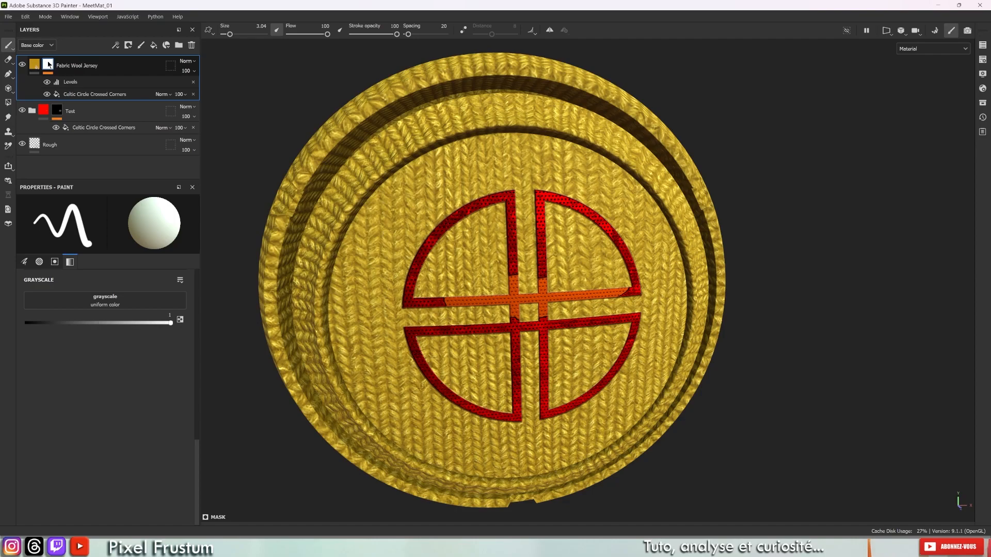
- Add an empty filter to the fill content of the Fabric Wool Jersey layer and compare it with the mask's effects
{"action": "left_click", "coordinate": [34, 64]}
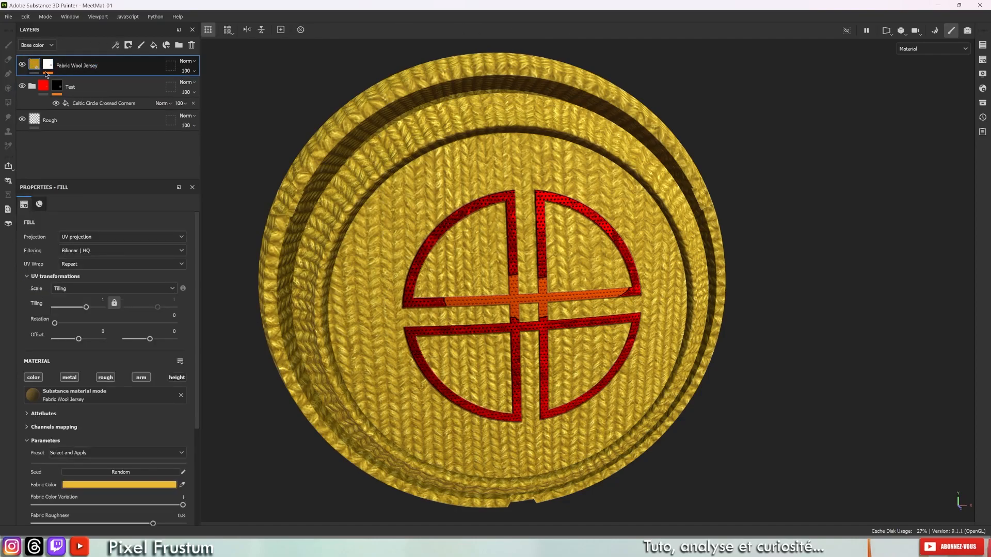
{"action": "right_click", "coordinate": [35, 65]}
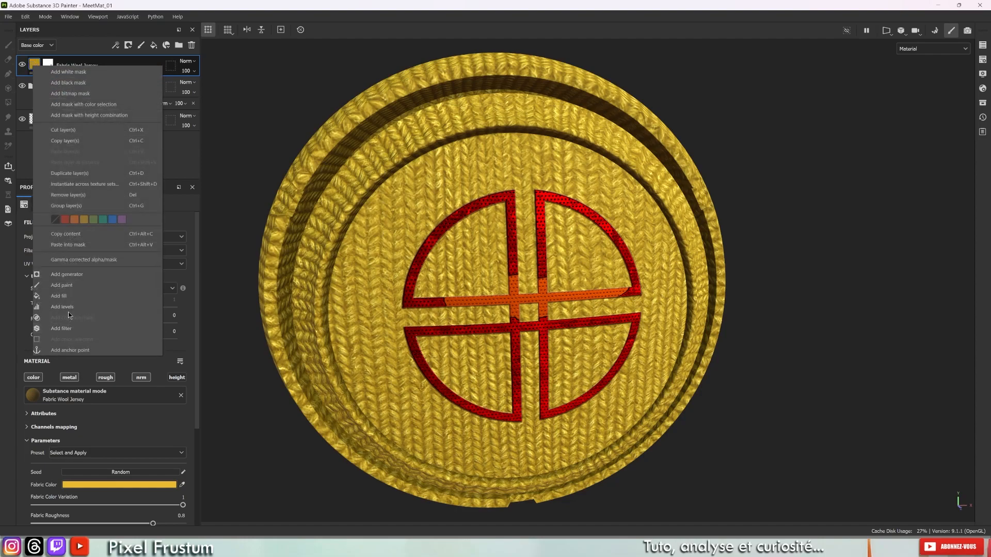
{"action": "left_click", "coordinate": [71, 328]}
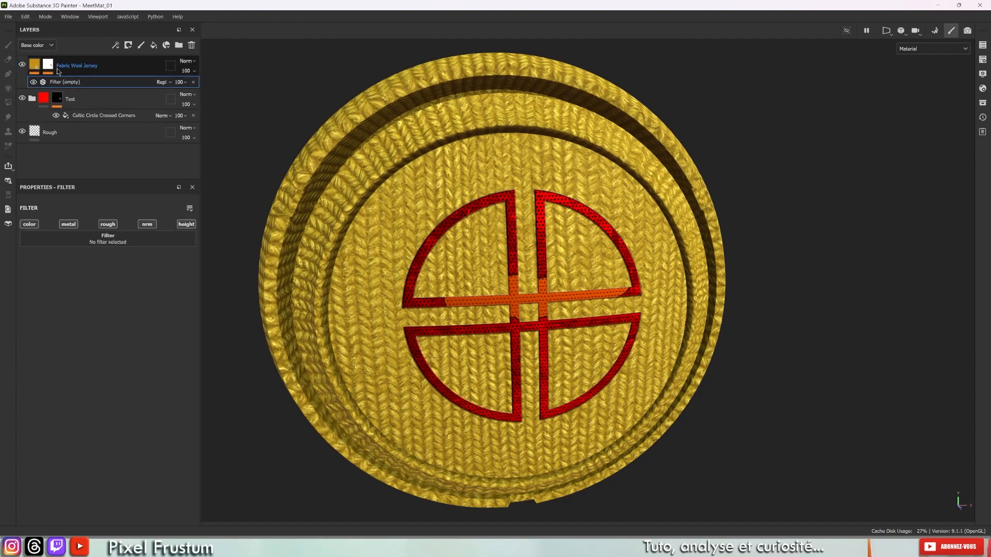
{"action": "left_click", "coordinate": [49, 65]}
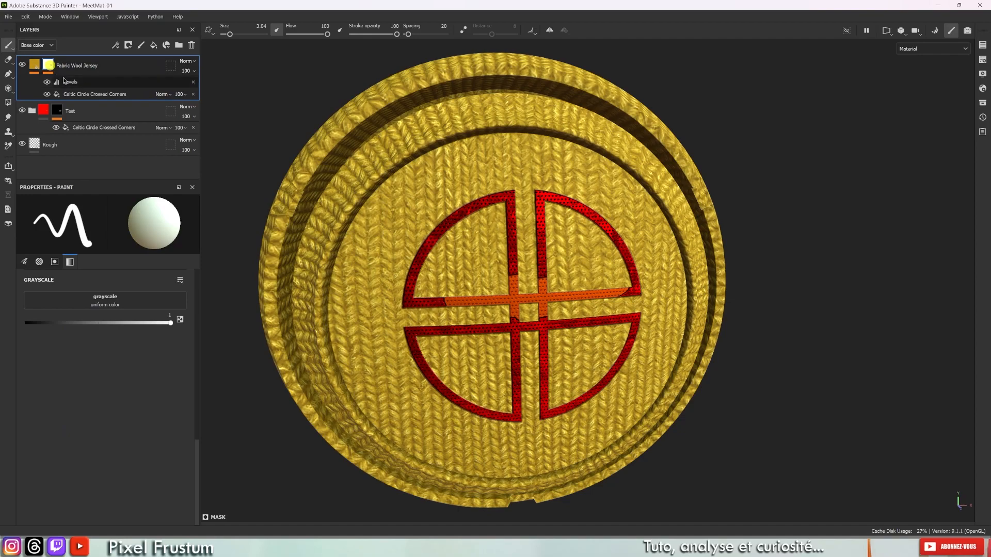
{"action": "left_click", "coordinate": [35, 64]}
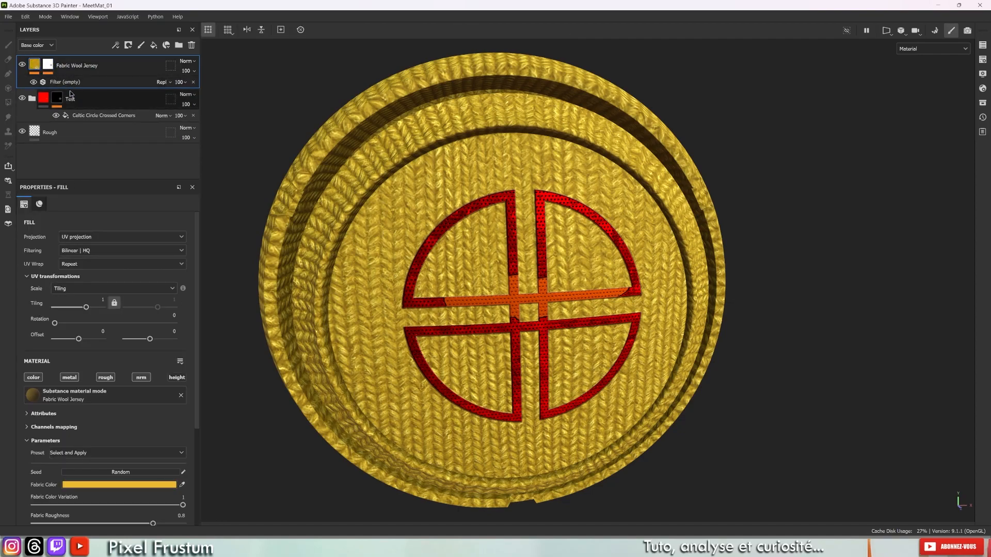
- Add a Levels effect to the fill content of the Fabric Wool Jersey layer
{"action": "left_click", "coordinate": [35, 64]}
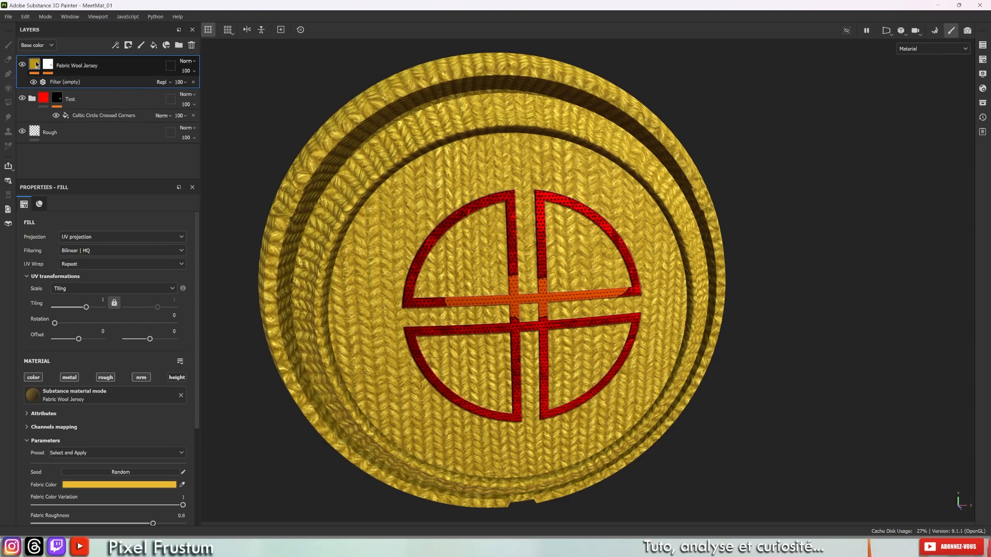
{"action": "right_click", "coordinate": [35, 67]}
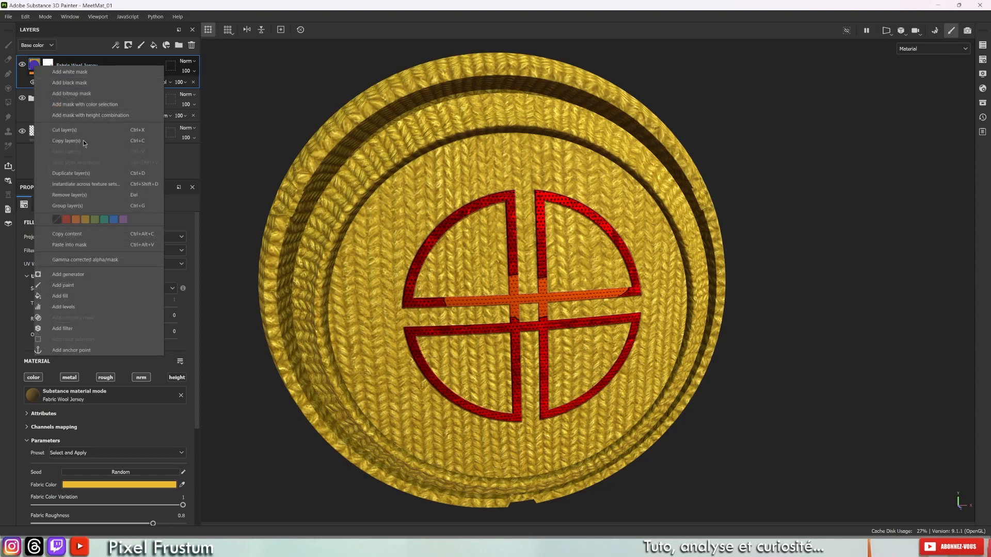
{"action": "left_click", "coordinate": [74, 306]}
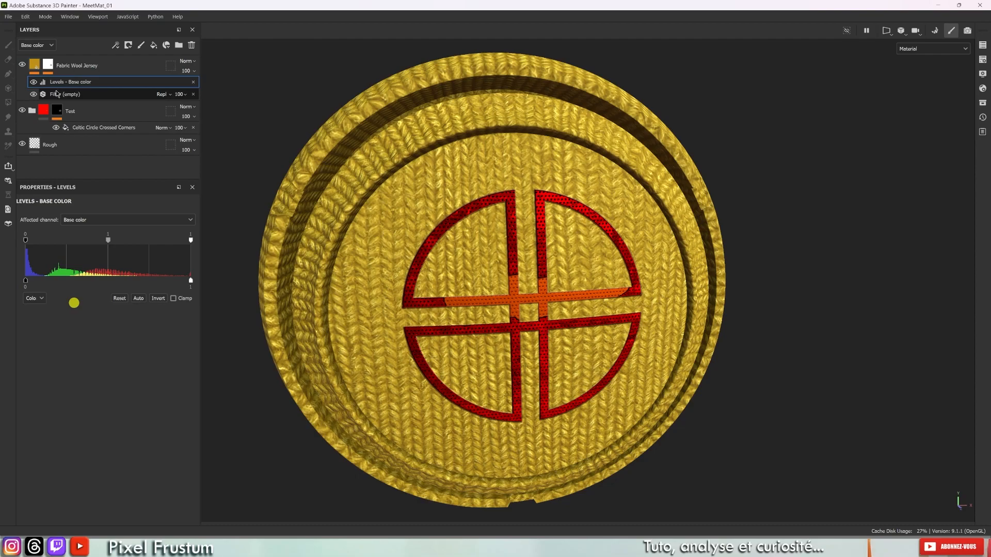
- Move the base color Levels effect below the empty filter in the Fabric Wool Jersey content stack
{"action": "left_click", "coordinate": [34, 65]}
{"action": "left_click", "coordinate": [62, 83]}
{"action": "left_click", "coordinate": [47, 68]}
{"action": "left_click", "coordinate": [35, 62]}
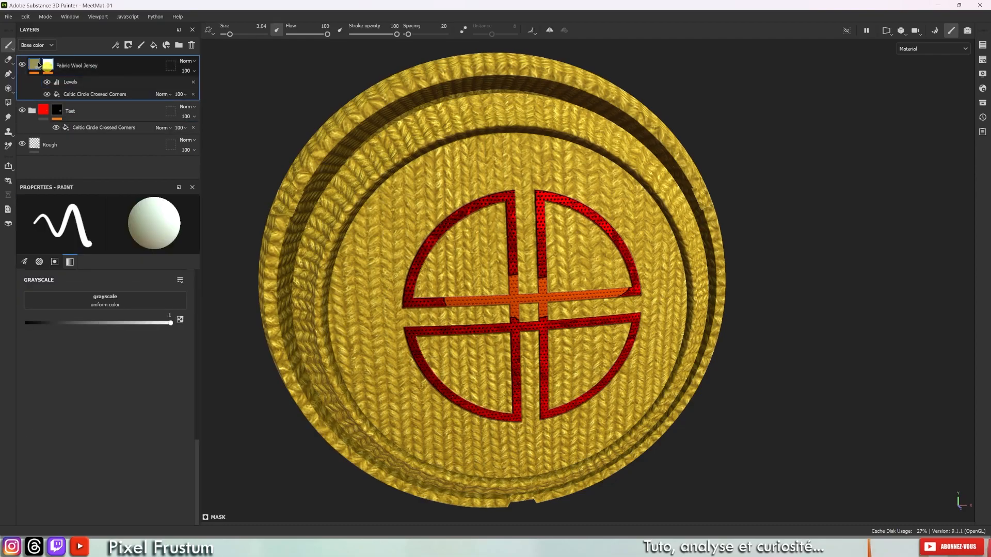
{"action": "left_click_drag", "start_coordinate": [65, 82], "coordinate": [61, 95]}
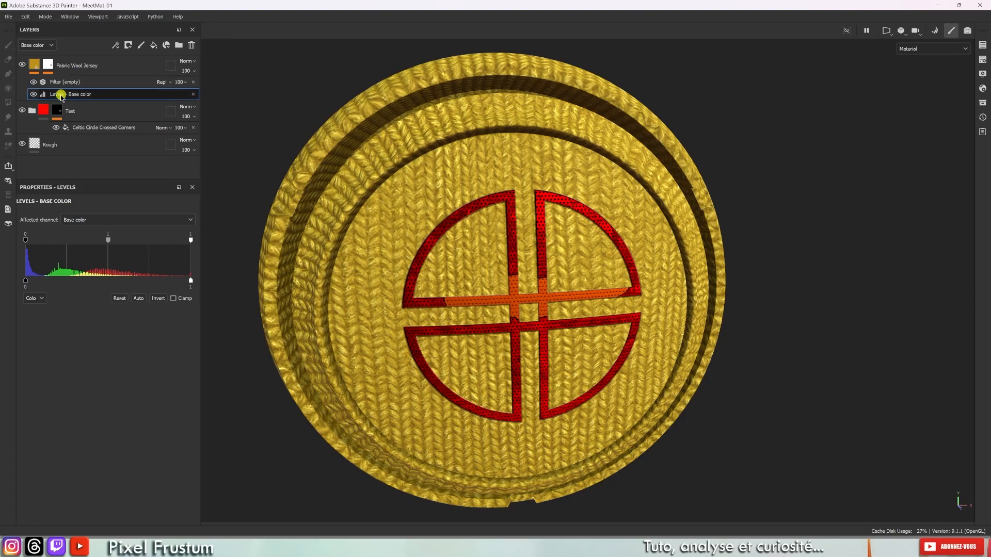
- Compare the mask and content effects again and remove the base color Levels effect from the Fabric Wool Jersey layer
{"action": "left_click", "coordinate": [34, 65]}
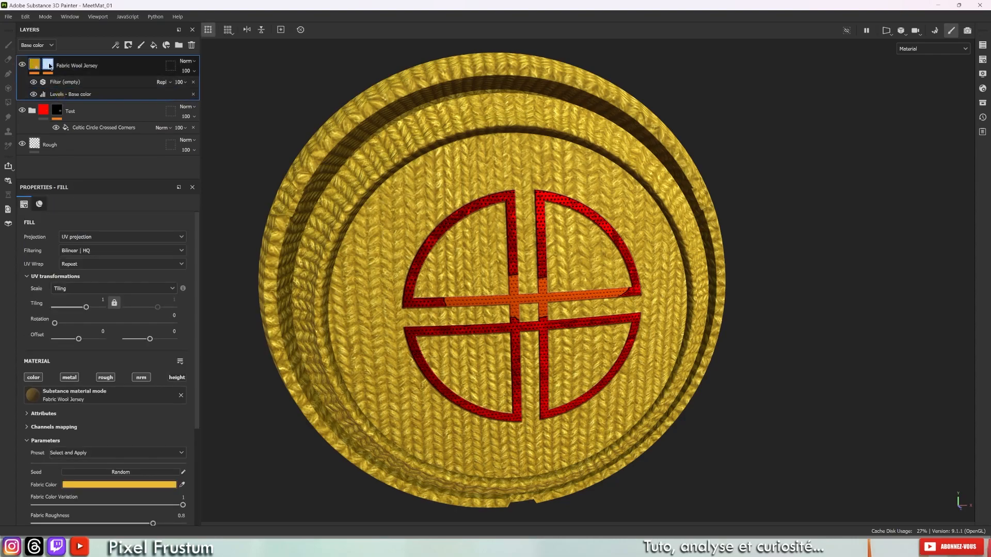
{"action": "left_click", "coordinate": [47, 64]}
{"action": "left_click", "coordinate": [37, 66]}
{"action": "left_click", "coordinate": [52, 66]}
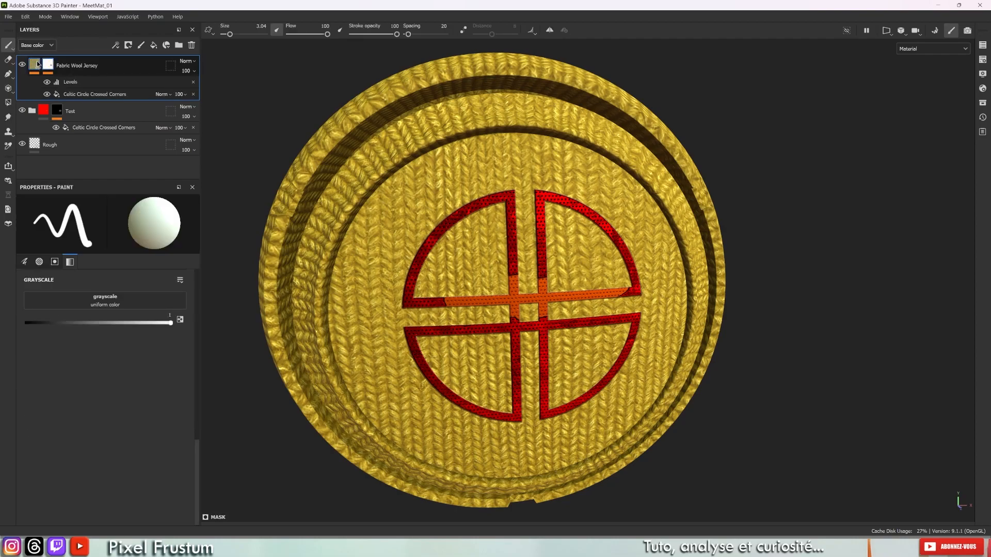
{"action": "left_click", "coordinate": [35, 65]}
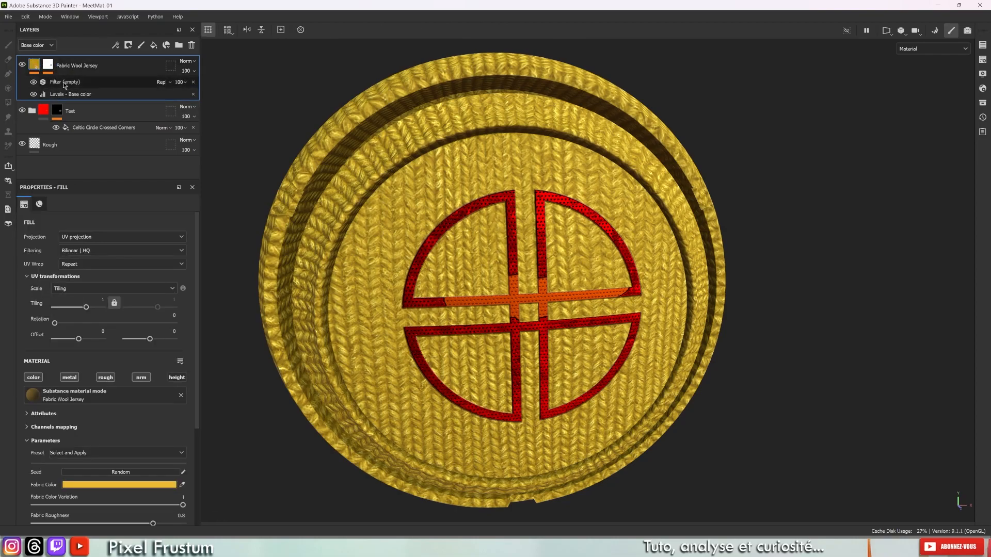
{"action": "left_click", "coordinate": [193, 94]}
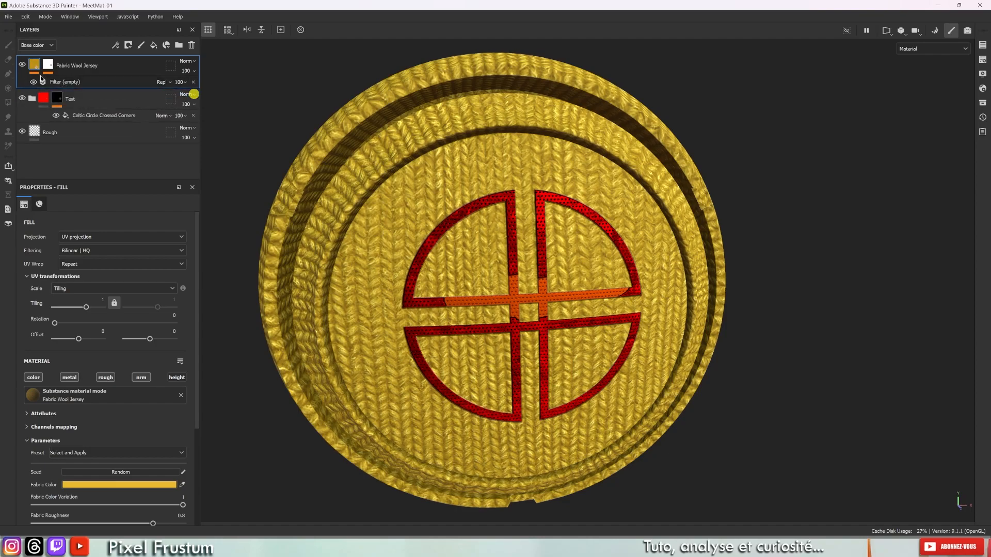
{"action": "left_click", "coordinate": [59, 82]}
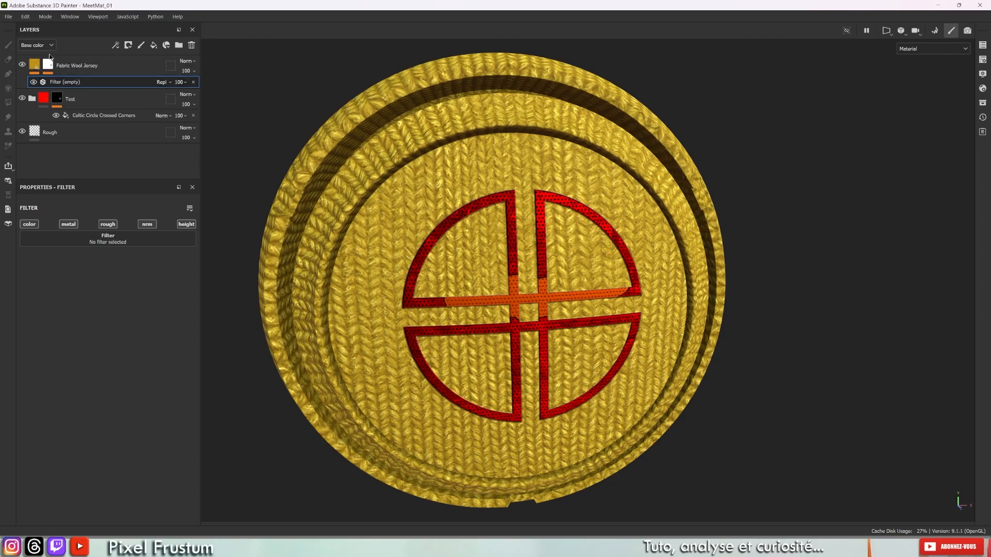
{"action": "right_click", "coordinate": [40, 67]}
{"action": "left_click", "coordinate": [240, 173]}
{"action": "right_click", "coordinate": [37, 65]}
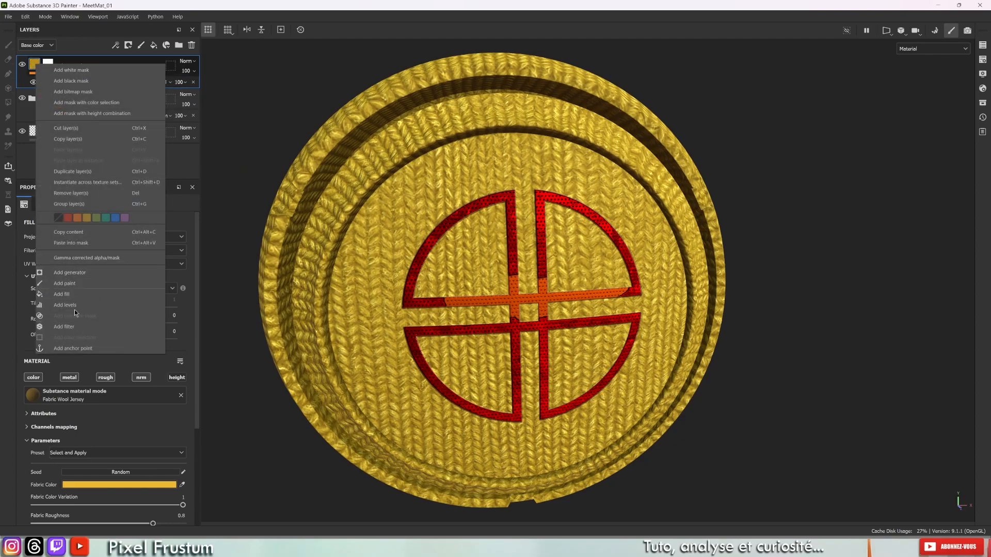
{"action": "left_click", "coordinate": [94, 328]}
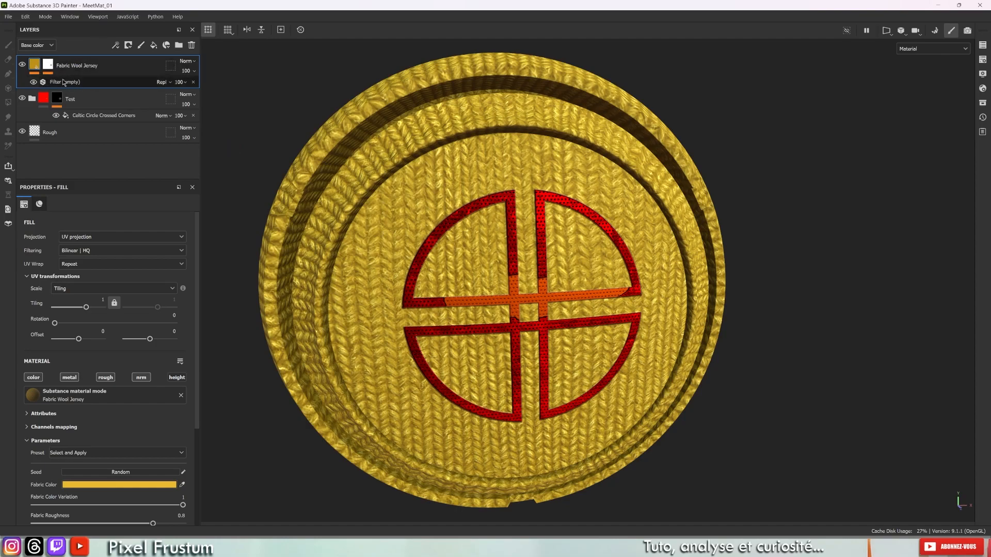
- Load the HSL Perceptive filter into the empty filter of the Fabric Wool Jersey layer's content
{"action": "left_click", "coordinate": [53, 83]}
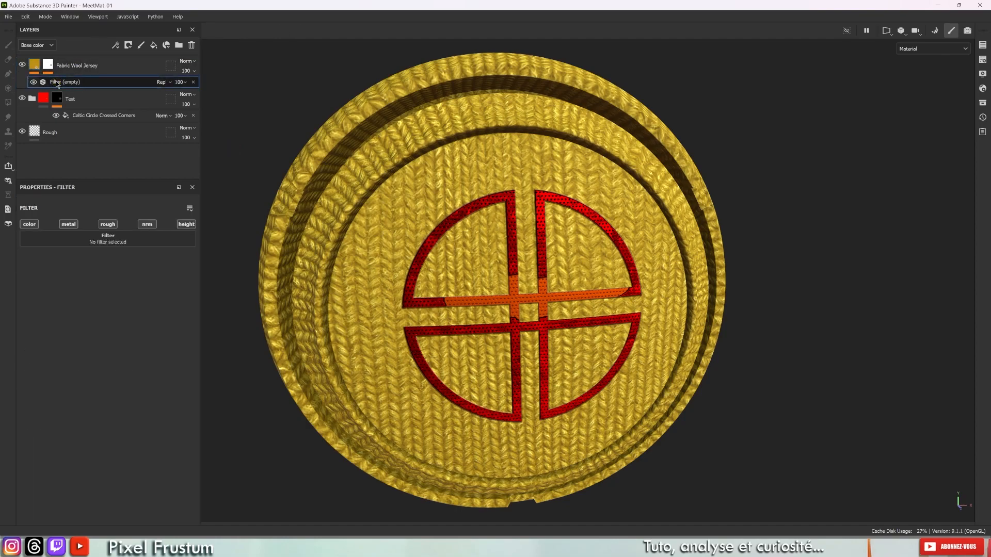
{"action": "left_click", "coordinate": [108, 243]}
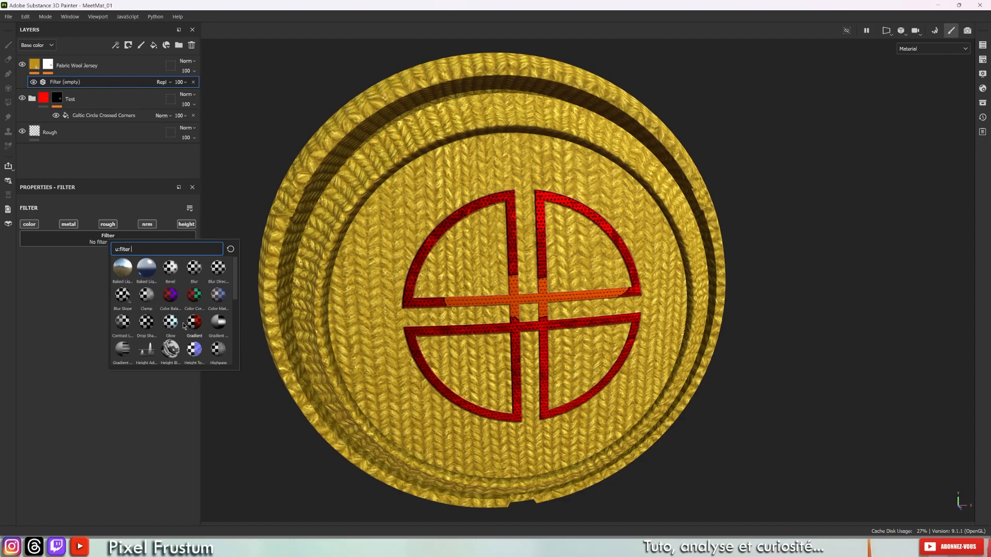
{"action": "scroll", "coordinate": [181, 327], "scroll_direction": "down", "scroll_amount": 5}
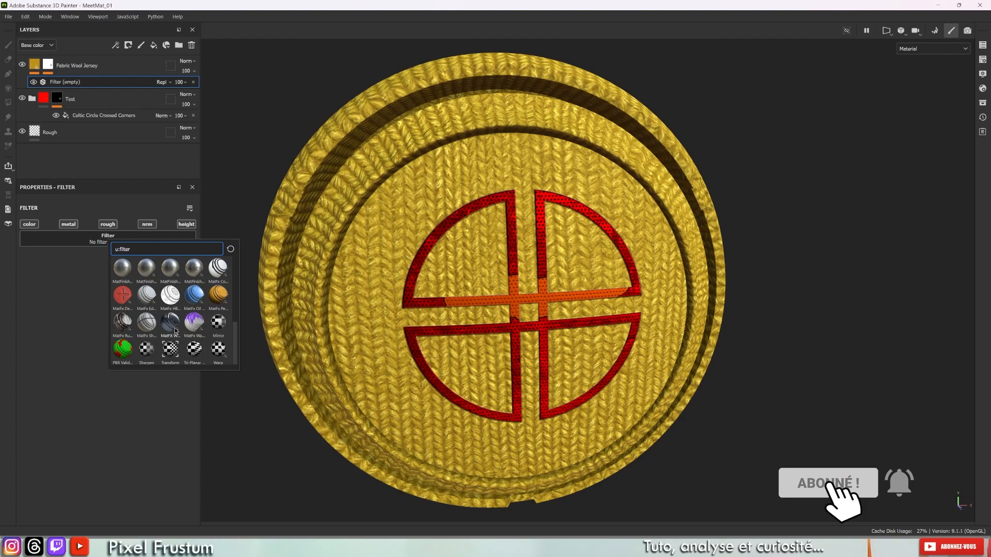
{"action": "scroll", "coordinate": [173, 333], "scroll_direction": "up", "scroll_amount": 5}
{"action": "scroll", "coordinate": [173, 333], "scroll_direction": "down", "scroll_amount": 5}
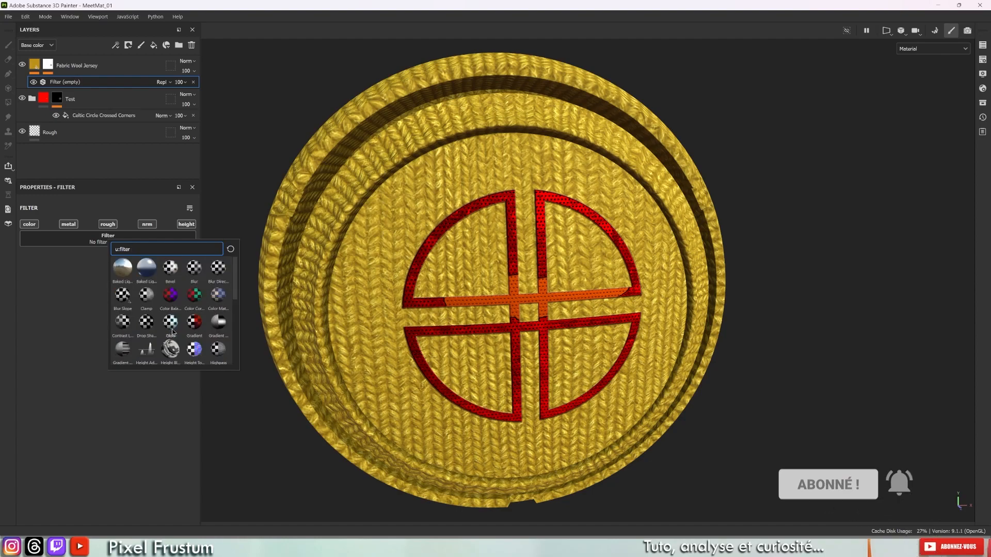
{"action": "scroll", "coordinate": [173, 332], "scroll_direction": "up", "scroll_amount": 2}
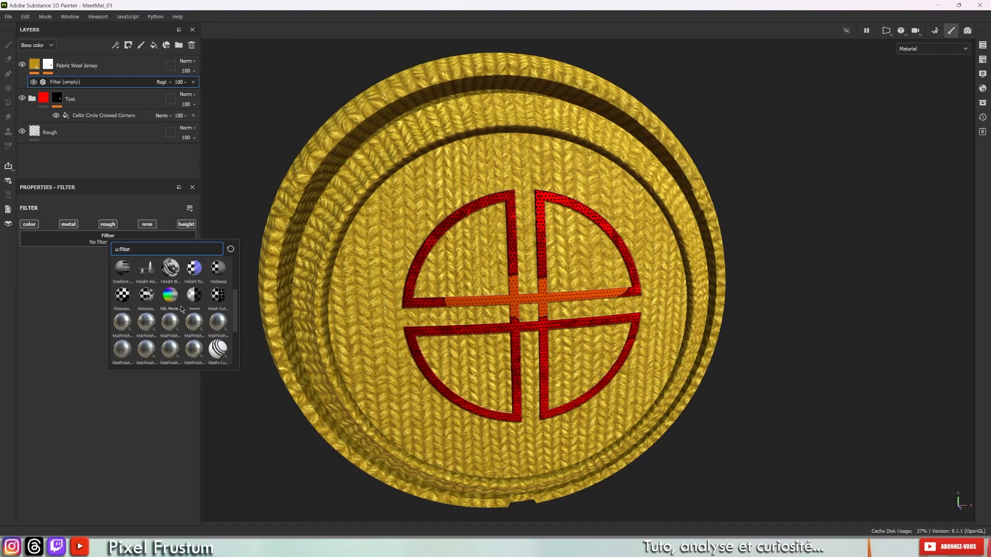
{"action": "mouse_move", "coordinate": [179, 309]}
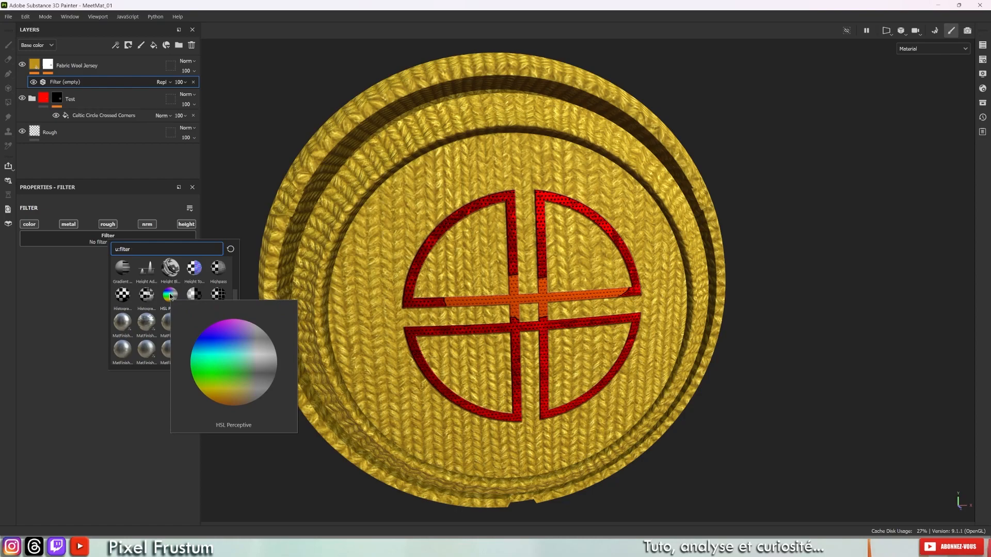
{"action": "left_click", "coordinate": [170, 296]}
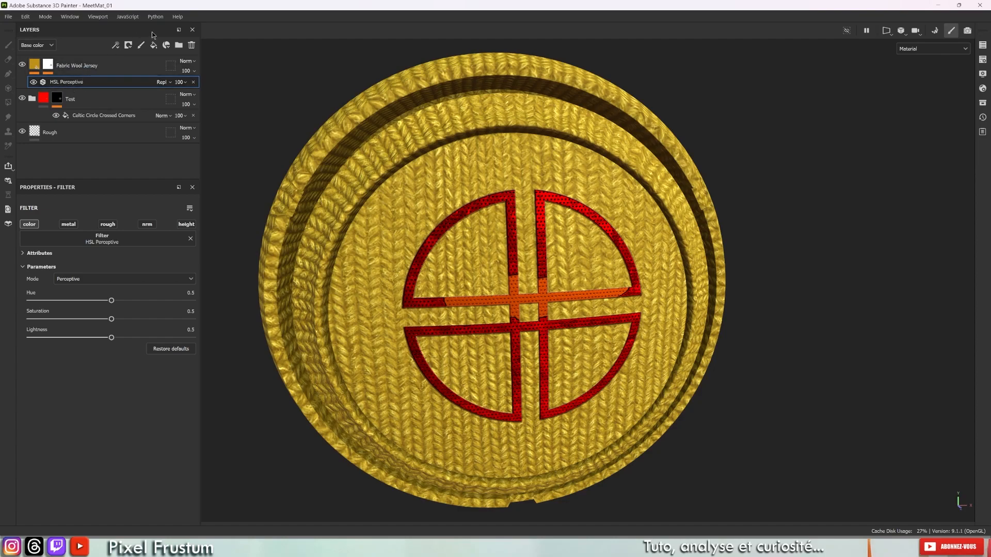
- Try a second content filter using Glow on the Fabric Wool Jersey layer and remove it
{"action": "left_click", "coordinate": [35, 71]}
{"action": "right_click", "coordinate": [35, 70]}
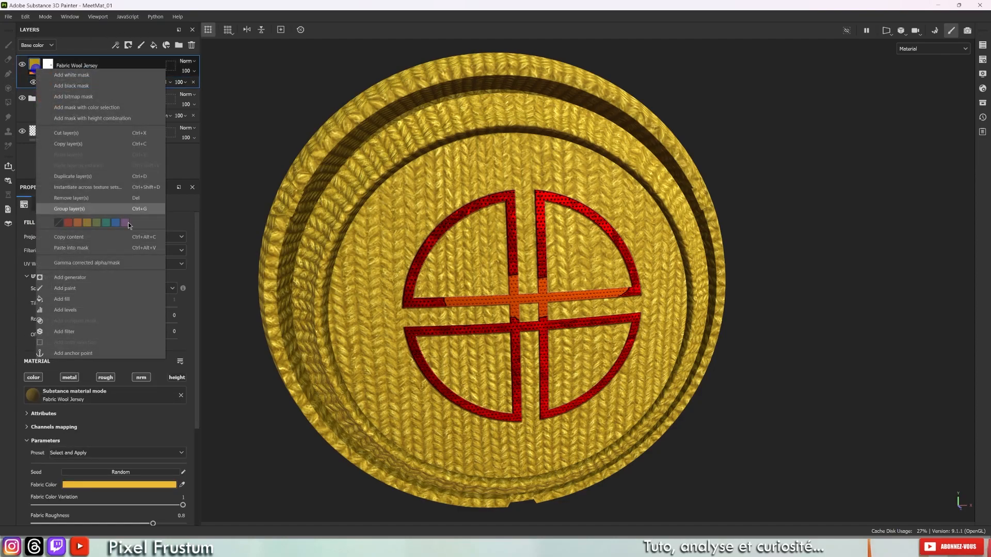
{"action": "left_click", "coordinate": [92, 331]}
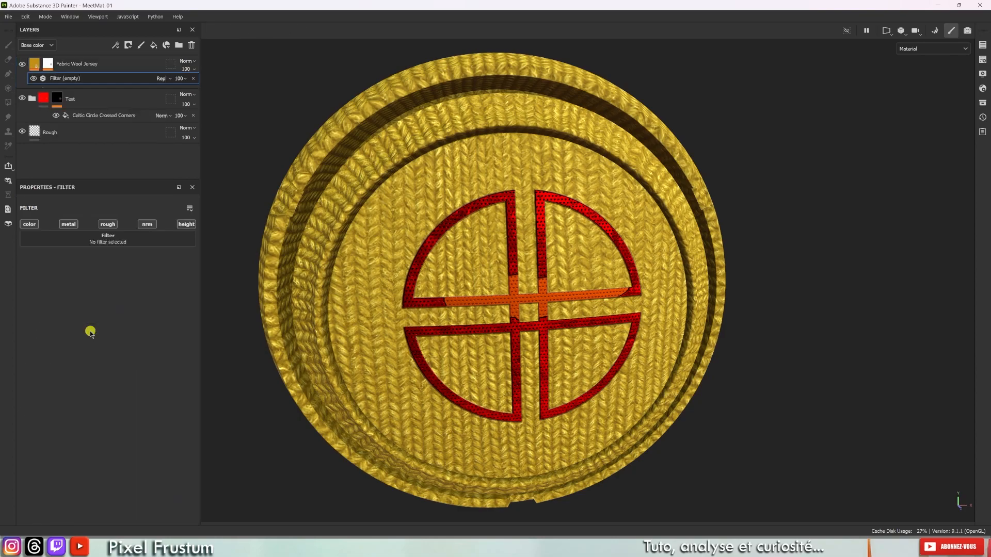
{"action": "left_click", "coordinate": [125, 236]}
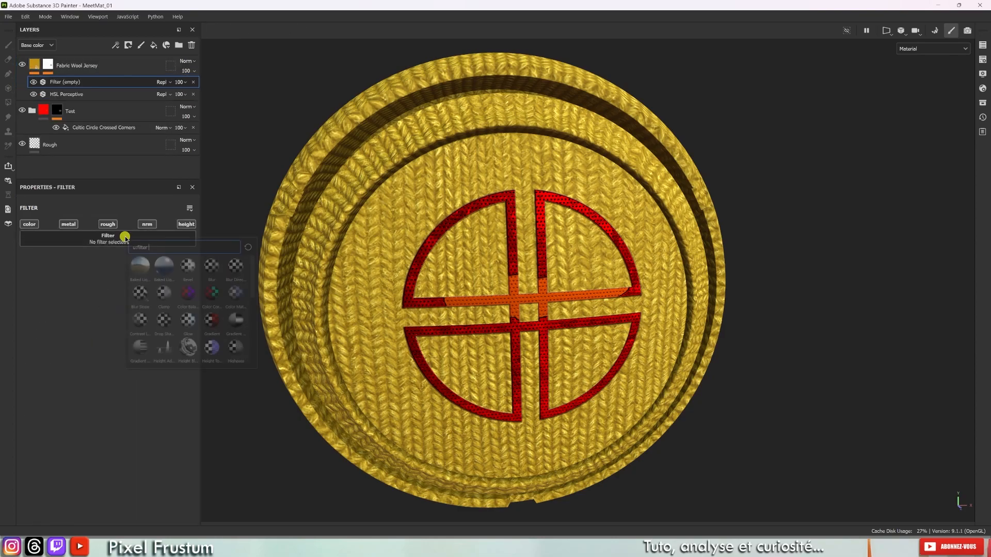
{"action": "left_click", "coordinate": [188, 321]}
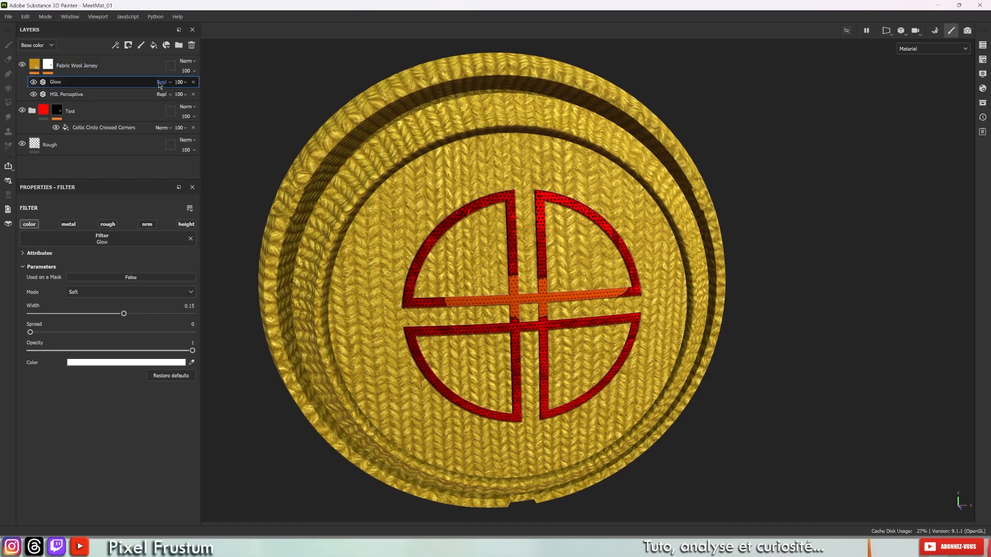
{"action": "left_click", "coordinate": [193, 82]}
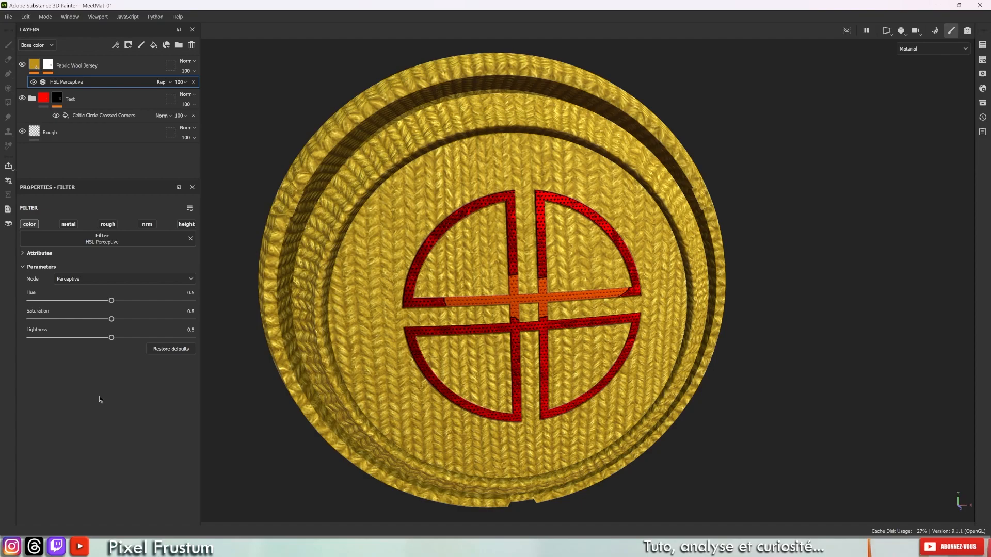
- Set the HSL Perceptive filter's saturation to about 0.35 and lightness to about 0.59
{"action": "left_click_drag", "start_coordinate": [115, 300], "coordinate": [86, 320]}
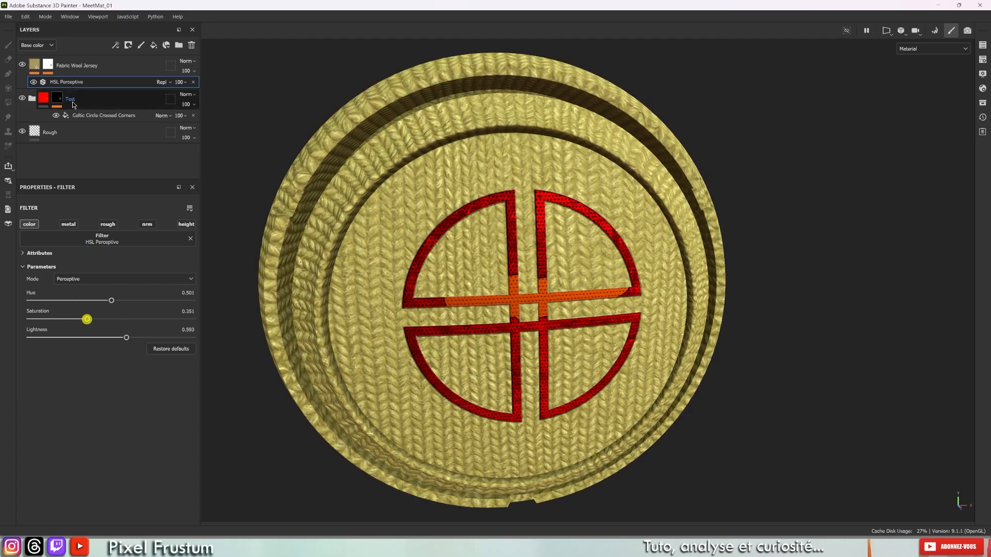
- Add a Blur filter above HSL Perceptive in the Fabric Wool Jersey content and set its blur intensity to 0.27
{"action": "right_click", "coordinate": [37, 74]}
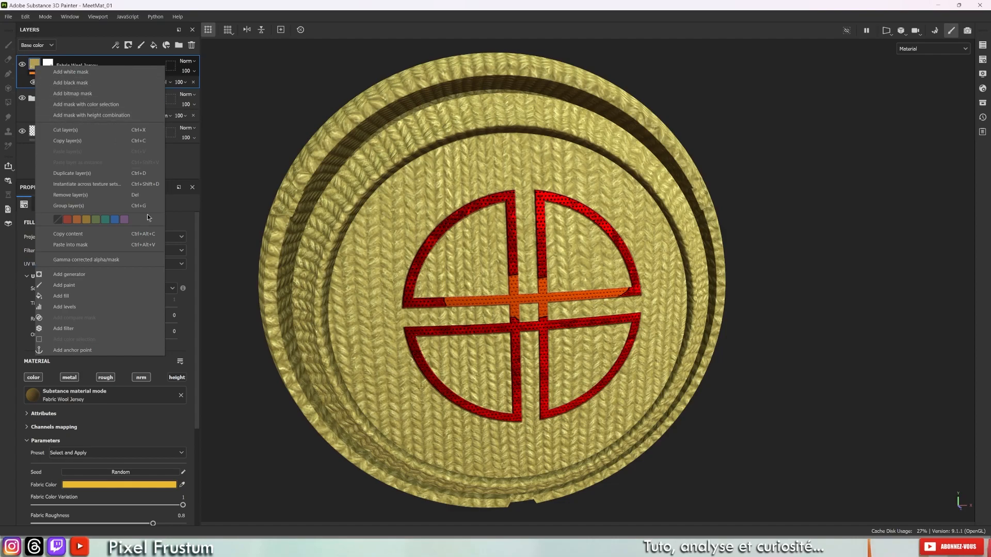
{"action": "left_click", "coordinate": [73, 329]}
{"action": "left_click", "coordinate": [104, 241]}
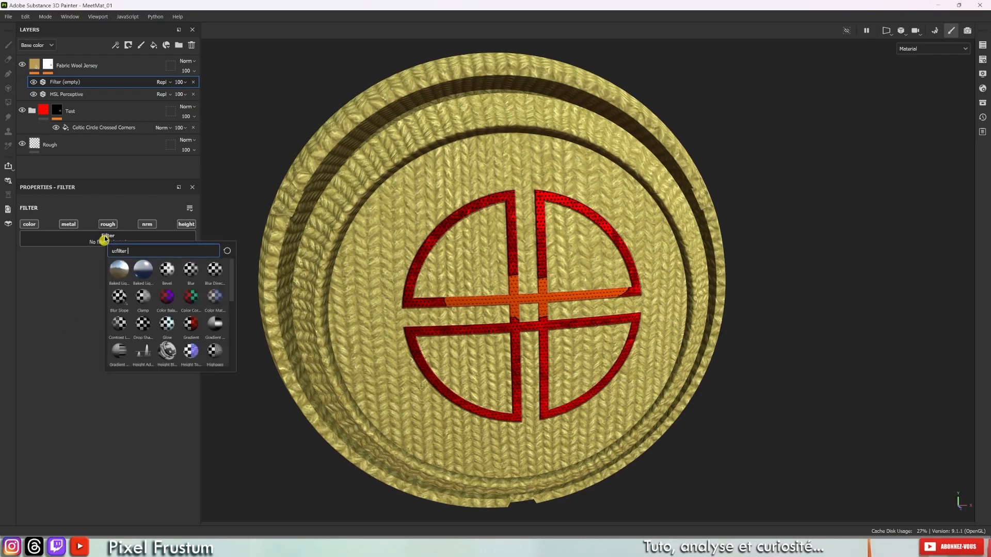
{"action": "left_click", "coordinate": [192, 269]}
{"action": "mouse_move", "coordinate": [36, 285]}
{"action": "left_mouse_down"}
{"action": "mouse_move", "coordinate": [55, 281]}
{"action": "mouse_move", "coordinate": [35, 275]}
{"action": "left_mouse_up"}
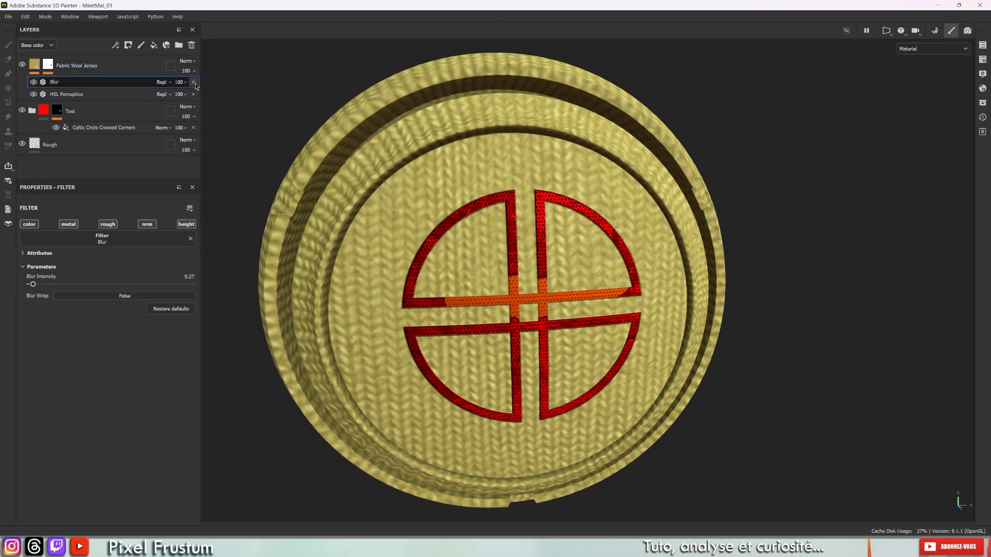
- Replace the Blur filter with Bevel and set its distance to about -0.014
{"action": "left_click", "coordinate": [102, 241]}
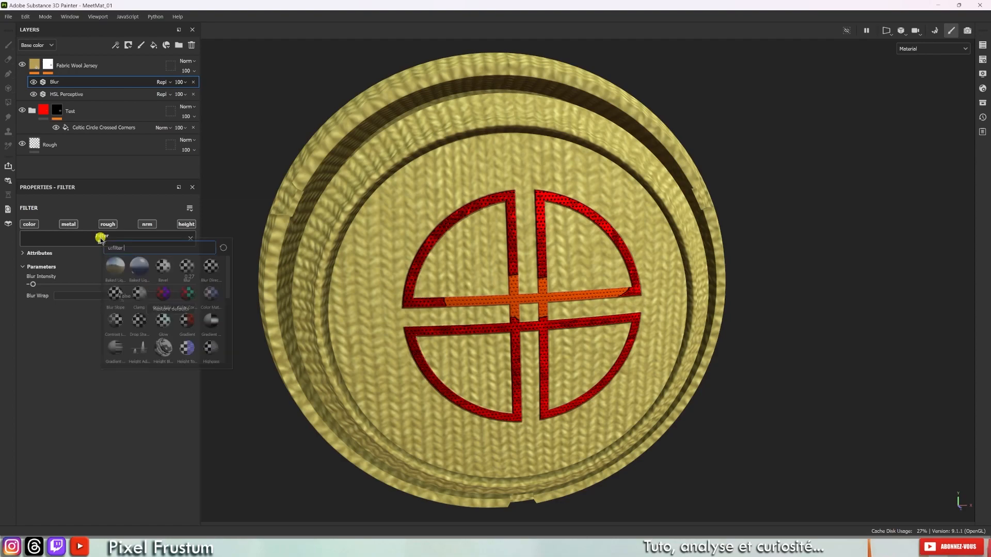
{"action": "left_click", "coordinate": [163, 267]}
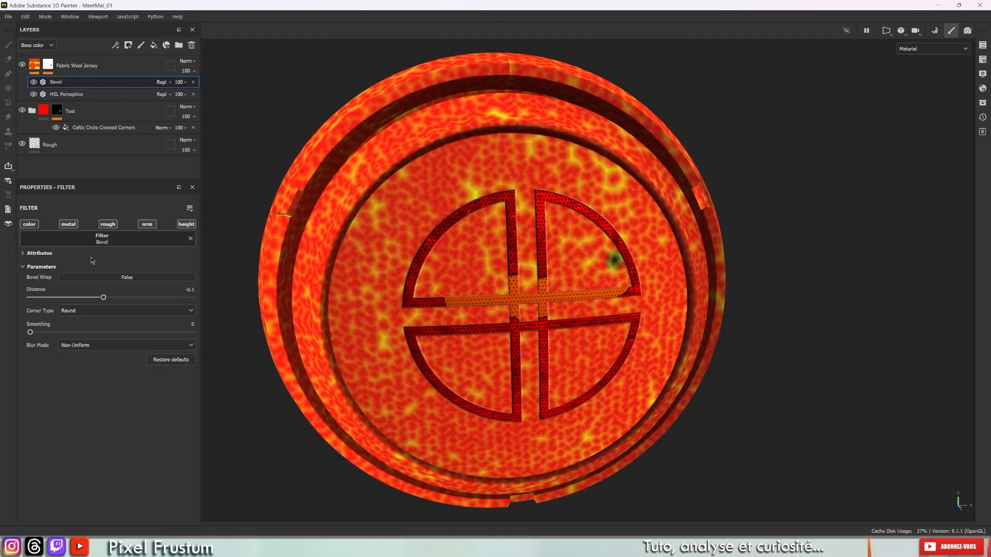
{"action": "mouse_move", "coordinate": [103, 300]}
{"action": "left_mouse_down"}
{"action": "mouse_move", "coordinate": [7, 300]}
{"action": "mouse_move", "coordinate": [129, 305]}
{"action": "mouse_move", "coordinate": [111, 305]}
{"action": "left_mouse_up"}
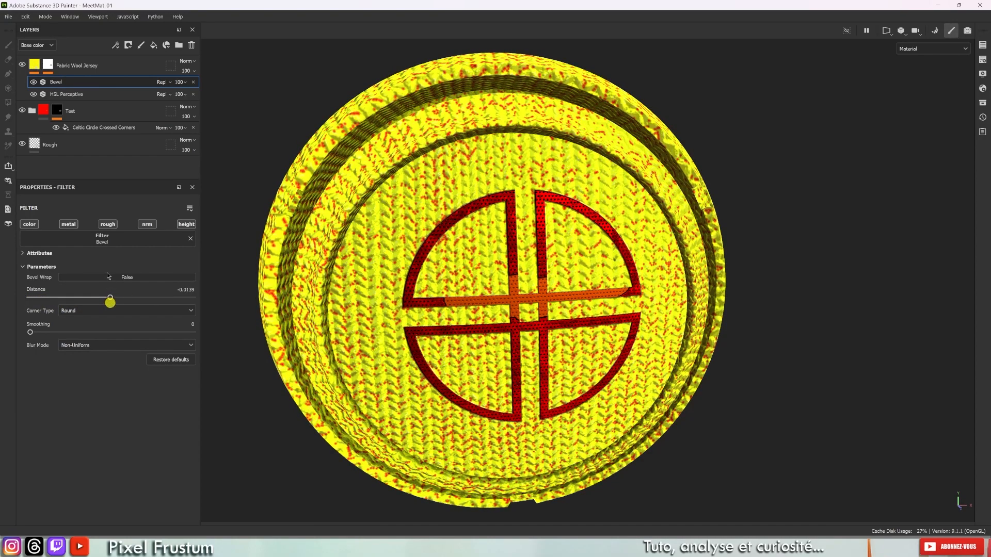
- Add another filter above Bevel in the Fabric Wool Jersey content and load Blur Directional into it
{"action": "left_click", "coordinate": [116, 48]}
{"action": "left_click", "coordinate": [140, 114]}
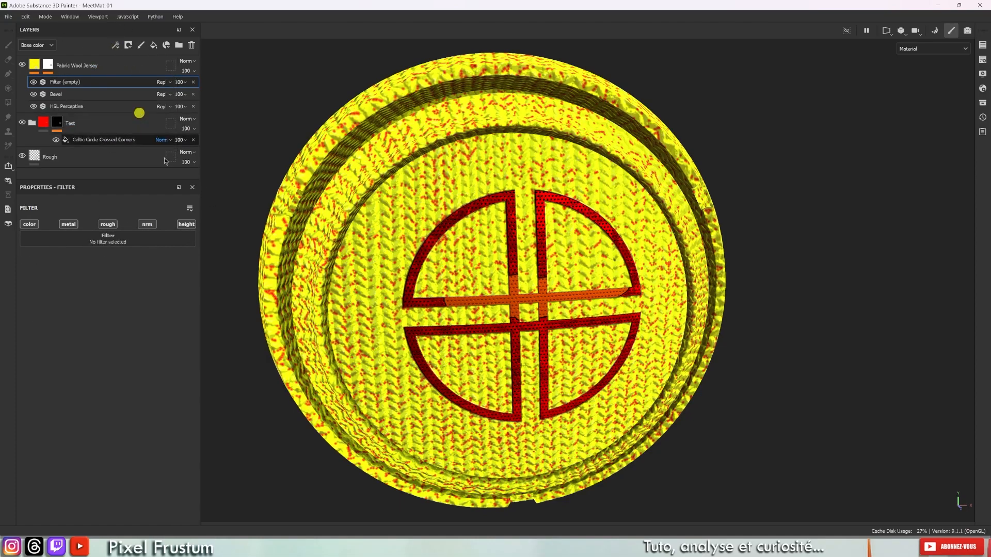
{"action": "left_click", "coordinate": [110, 238]}
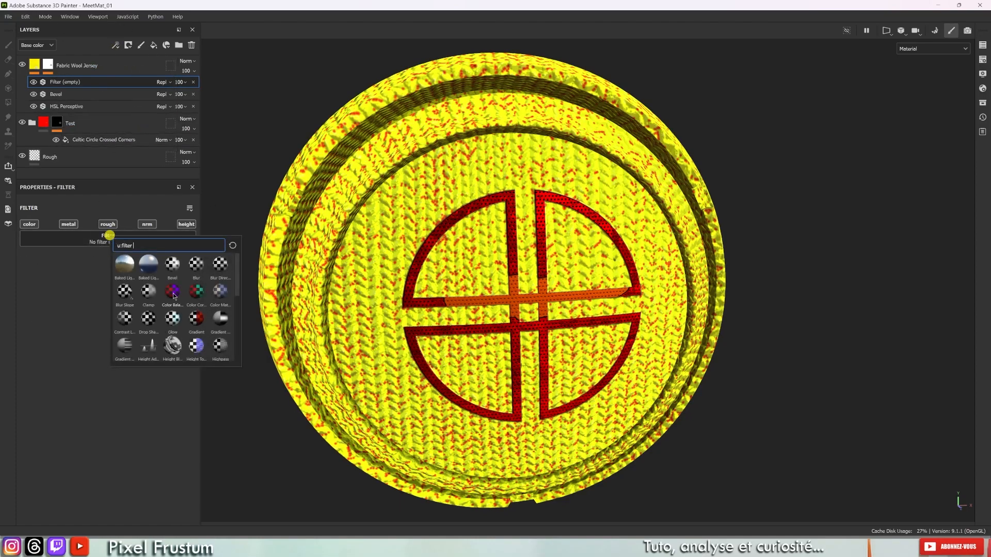
{"action": "left_click", "coordinate": [224, 264]}
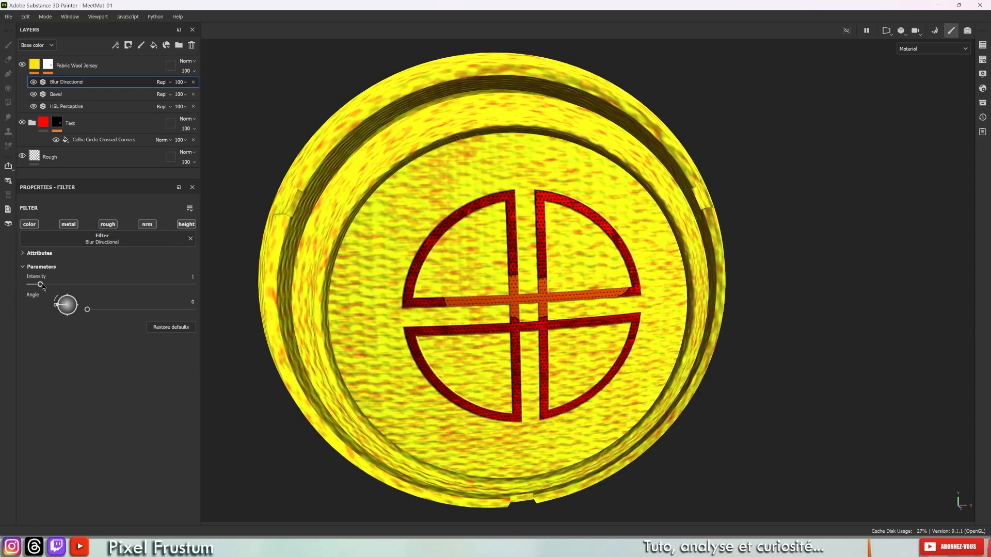
- Set the Blur Directional angle to 45 and try lower and higher intensities, including 1.34
{"action": "mouse_move", "coordinate": [61, 305]}
{"action": "left_mouse_down"}
{"action": "mouse_move", "coordinate": [70, 319]}
{"action": "mouse_move", "coordinate": [80, 300]}
{"action": "mouse_move", "coordinate": [46, 285]}
{"action": "mouse_move", "coordinate": [62, 300]}
{"action": "left_mouse_up"}
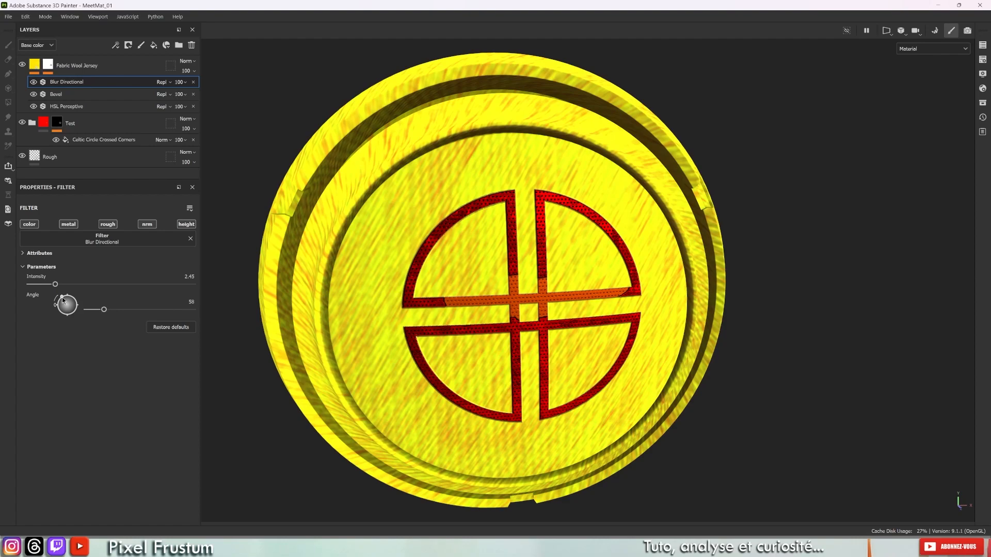
{"action": "mouse_move", "coordinate": [103, 309]}
{"action": "left_mouse_down"}
{"action": "mouse_move", "coordinate": [88, 311]}
{"action": "mouse_move", "coordinate": [100, 310]}
{"action": "left_mouse_up"}
{"action": "mouse_move", "coordinate": [55, 284]}
{"action": "left_mouse_down"}
{"action": "mouse_move", "coordinate": [77, 281]}
{"action": "mouse_move", "coordinate": [44, 290]}
{"action": "left_mouse_up"}
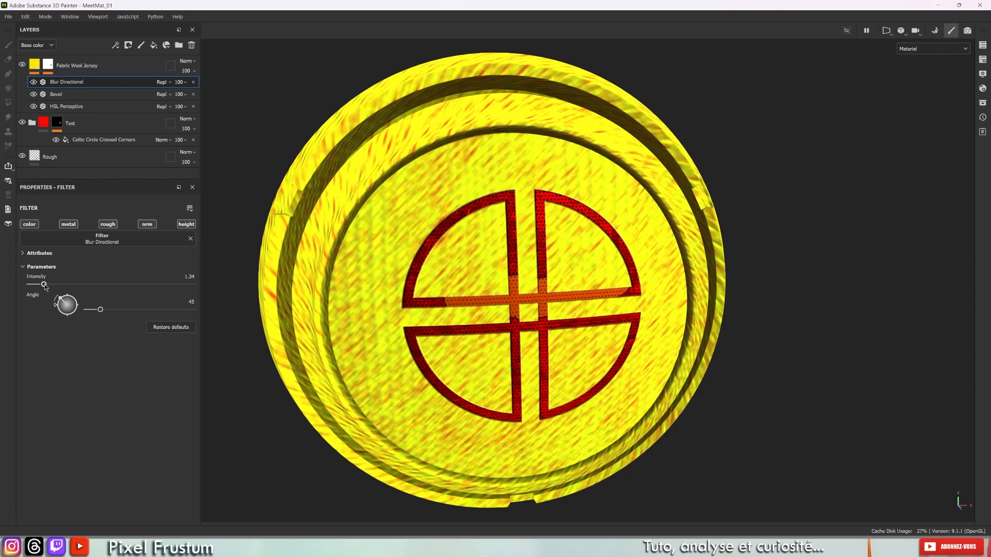
{"action": "left_click_drag", "start_coordinate": [35, 279], "coordinate": [72, 284]}
- Replace Blur Directional with the Clamp filter and set its Min to 0.4 and Max to 0.62
{"action": "left_click", "coordinate": [101, 239]}
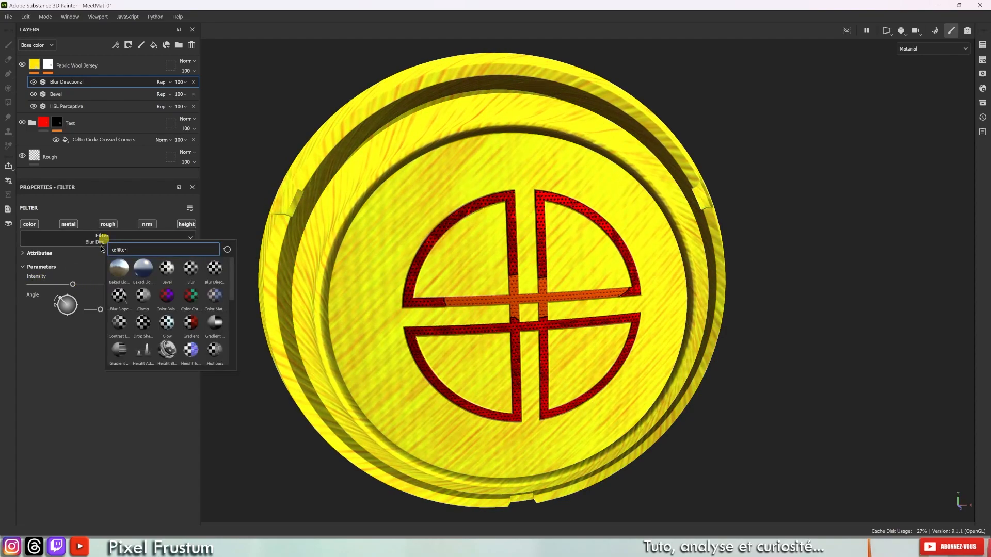
{"action": "left_click", "coordinate": [142, 297]}
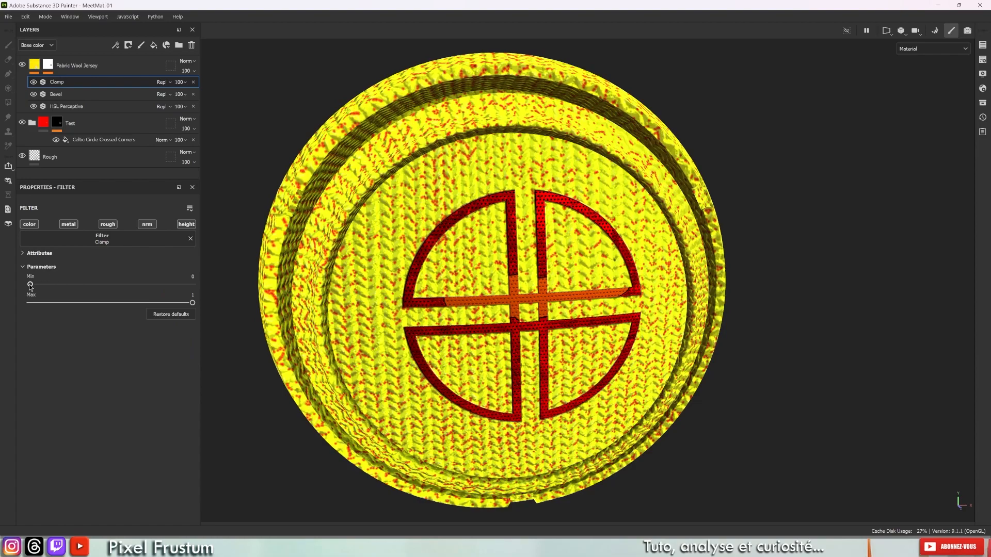
{"action": "left_click_drag", "start_coordinate": [28, 284], "coordinate": [57, 285]}
{"action": "left_click_drag", "start_coordinate": [182, 302], "coordinate": [130, 303]}
{"action": "left_click_drag", "start_coordinate": [56, 284], "coordinate": [96, 274]}
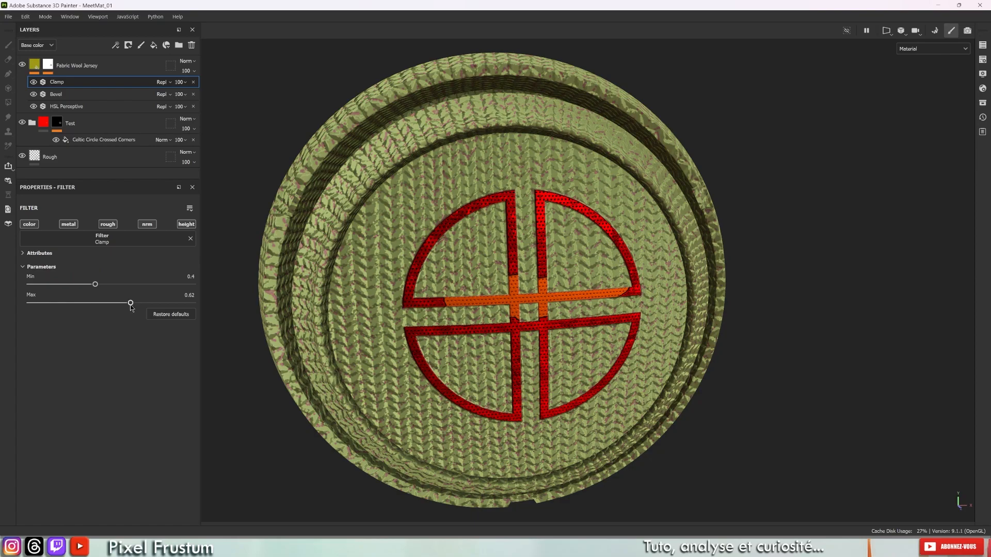
- Try extreme Min and Max values on the Clamp filter and finish with Min 0.92 and Max 0.51
{"action": "mouse_move", "coordinate": [130, 303]}
{"action": "left_mouse_down"}
{"action": "mouse_move", "coordinate": [29, 284]}
{"action": "mouse_move", "coordinate": [123, 283]}
{"action": "mouse_move", "coordinate": [90, 283]}
{"action": "mouse_move", "coordinate": [95, 303]}
{"action": "mouse_move", "coordinate": [139, 304]}
{"action": "mouse_move", "coordinate": [46, 285]}
{"action": "mouse_move", "coordinate": [114, 284]}
{"action": "mouse_move", "coordinate": [110, 306]}
{"action": "mouse_move", "coordinate": [7, 282]}
{"action": "left_mouse_up"}
{"action": "left_click_drag", "start_coordinate": [108, 304], "coordinate": [194, 303]}
{"action": "left_click_drag", "start_coordinate": [31, 285], "coordinate": [215, 279]}
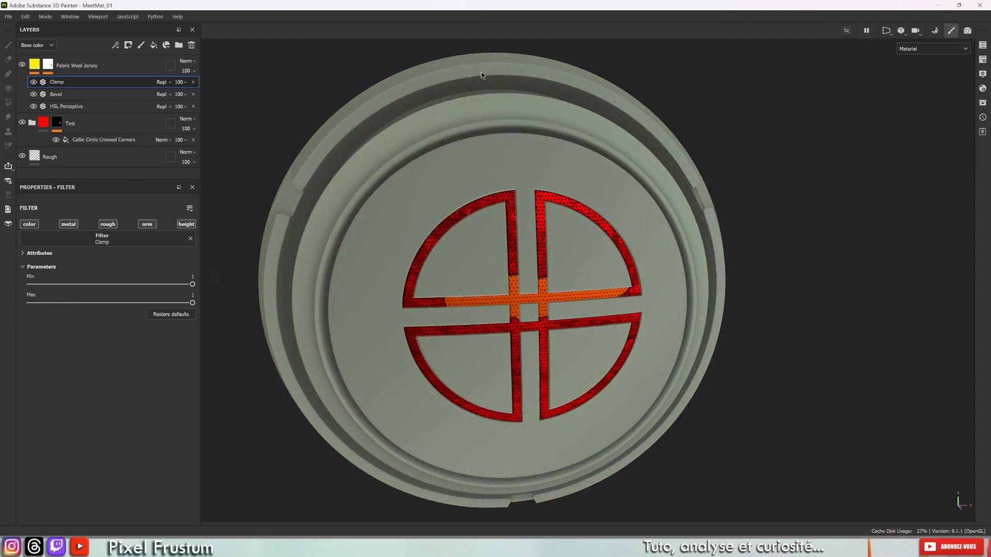
{"action": "left_click_drag", "start_coordinate": [191, 285], "coordinate": [138, 285]}
{"action": "left_click_drag", "start_coordinate": [192, 303], "coordinate": [179, 284]}
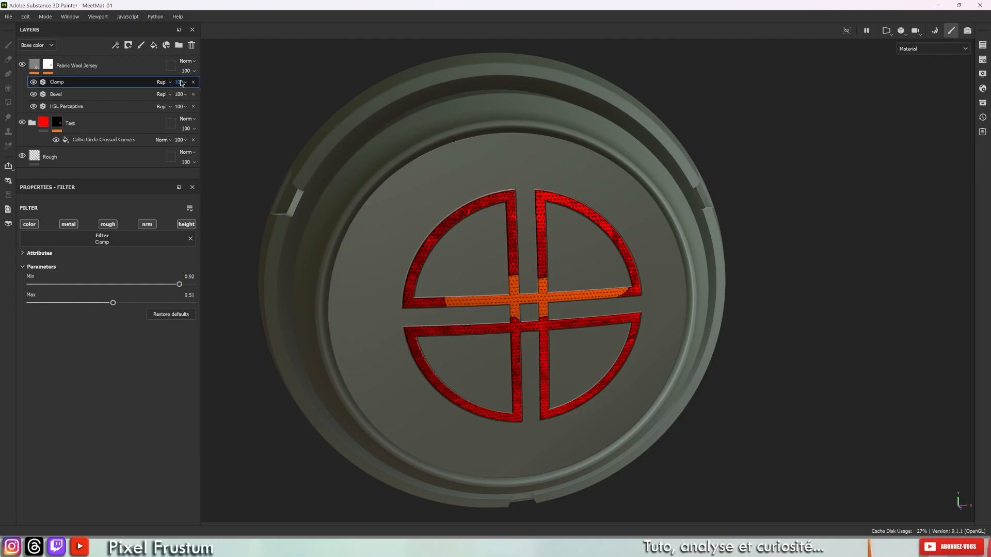
- Lower the opacity of the Clamp and Bevel filters to 7 and set the Clamp filter's blending mode to Multiply
{"action": "left_click", "coordinate": [181, 87]}
{"action": "left_click_drag", "start_coordinate": [210, 97], "coordinate": [179, 113]}
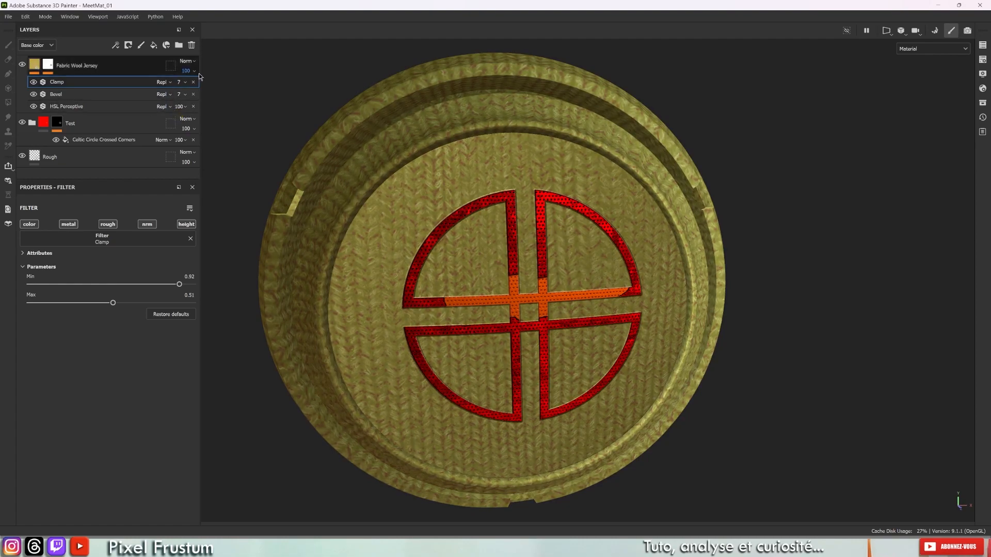
{"action": "left_click", "coordinate": [164, 82]}
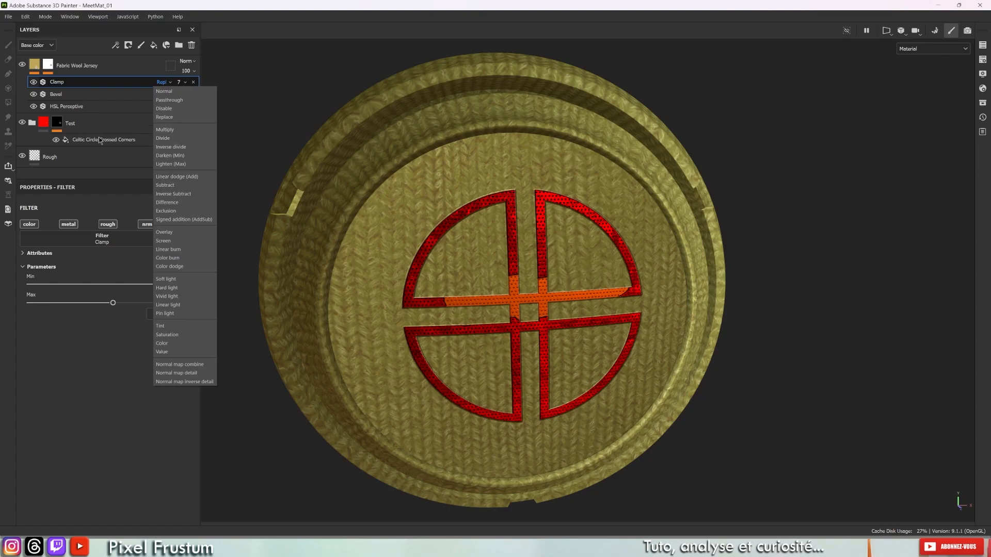
{"action": "left_click", "coordinate": [165, 129]}
- Raise the Bevel filter's opacity to 87 and set its blending mode to Divide
{"action": "left_click", "coordinate": [163, 94]}
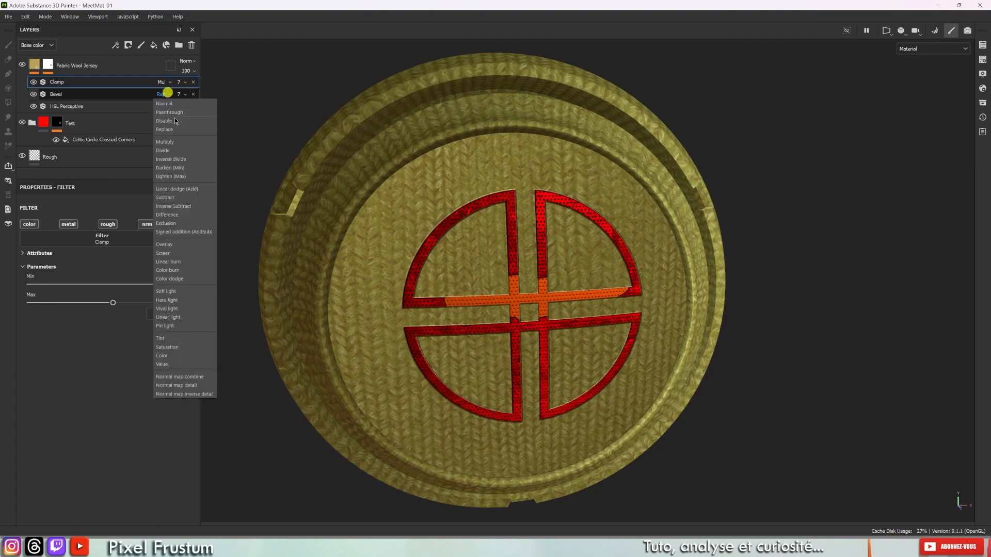
{"action": "left_click", "coordinate": [170, 129]}
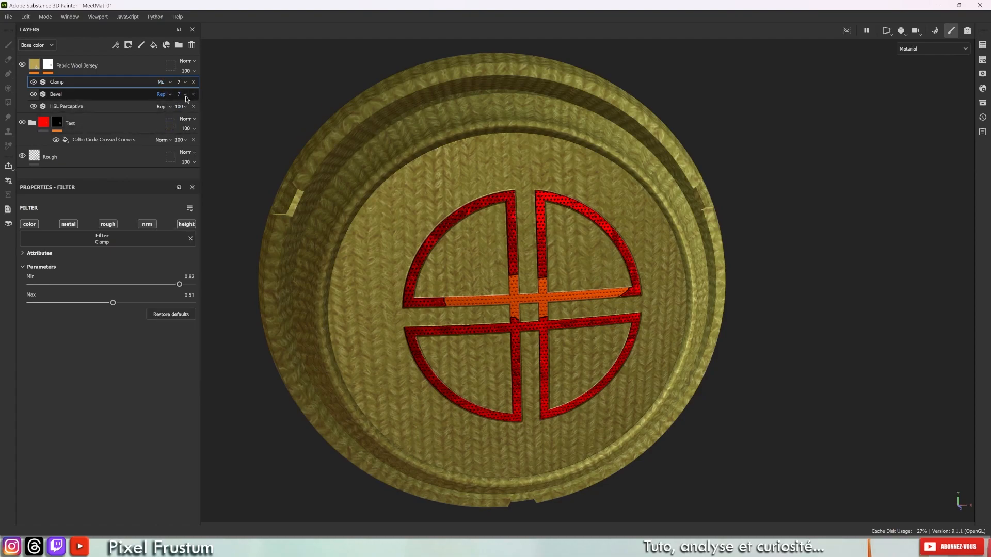
{"action": "left_click_drag", "start_coordinate": [179, 111], "coordinate": [209, 110]}
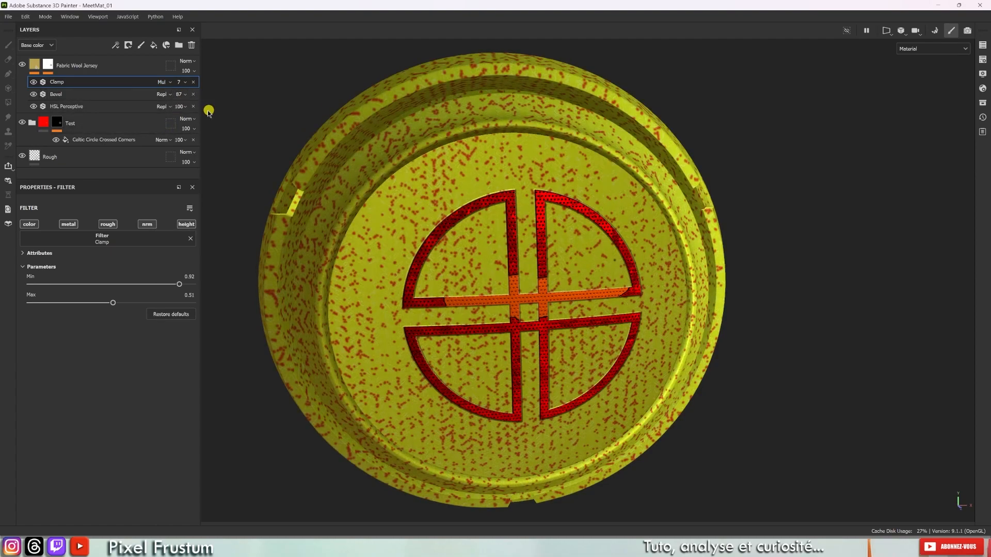
{"action": "left_click", "coordinate": [164, 95]}
{"action": "left_click", "coordinate": [164, 149]}
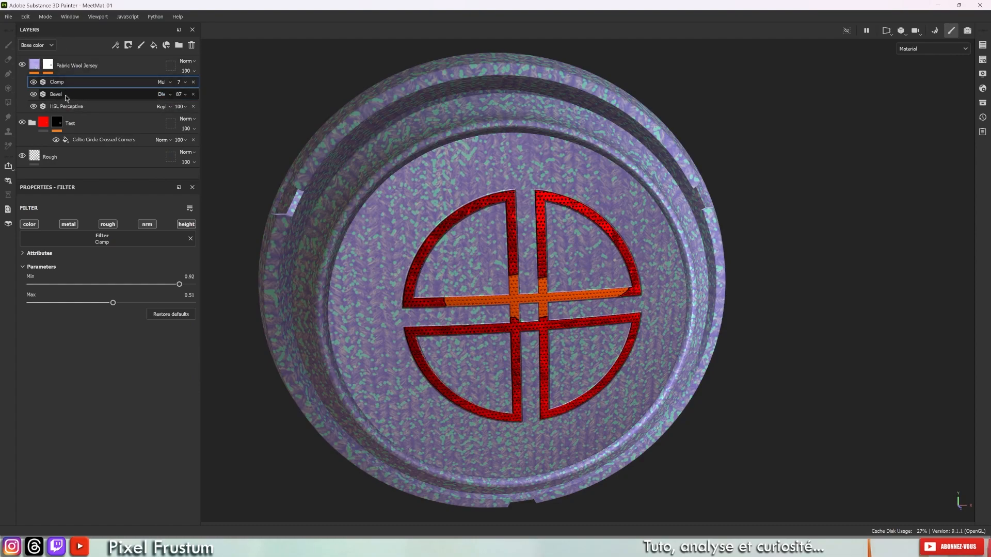
- Try several blending modes on the Bevel filter and finish with Saturation (Strt)
{"action": "left_click", "coordinate": [179, 95]}
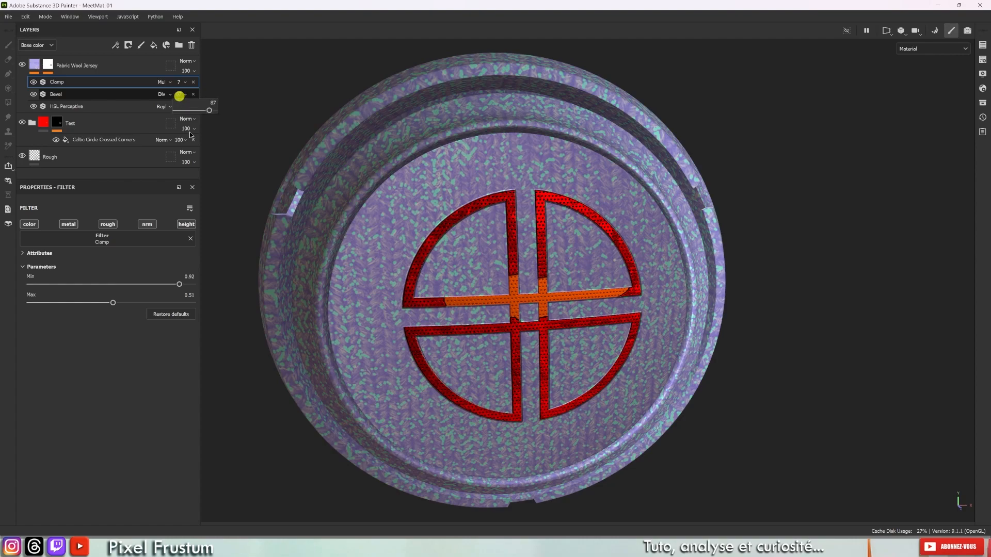
{"action": "left_click", "coordinate": [164, 95]}
{"action": "left_click", "coordinate": [168, 289]}
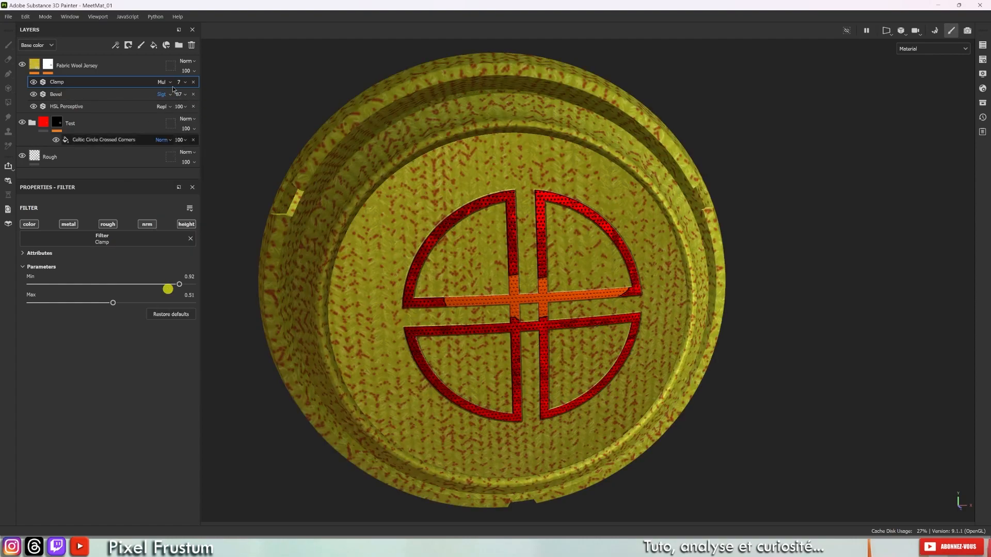
{"action": "left_click", "coordinate": [165, 94]}
{"action": "left_click", "coordinate": [162, 351]}
{"action": "left_click", "coordinate": [165, 95]}
{"action": "left_click", "coordinate": [159, 349]}
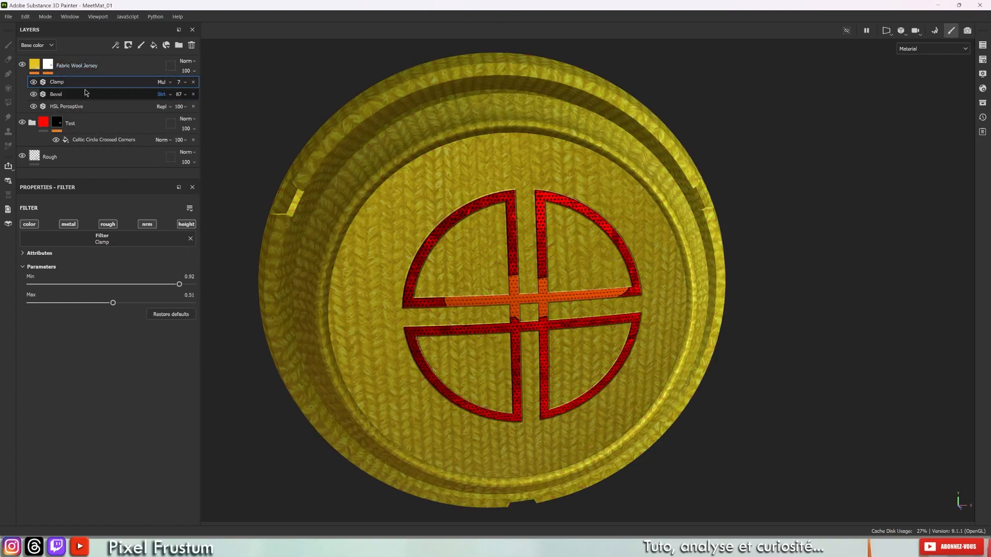
- Browse the filters available to replace Clamp, including the MatFinish and MatFx ones
{"action": "left_click", "coordinate": [93, 238]}
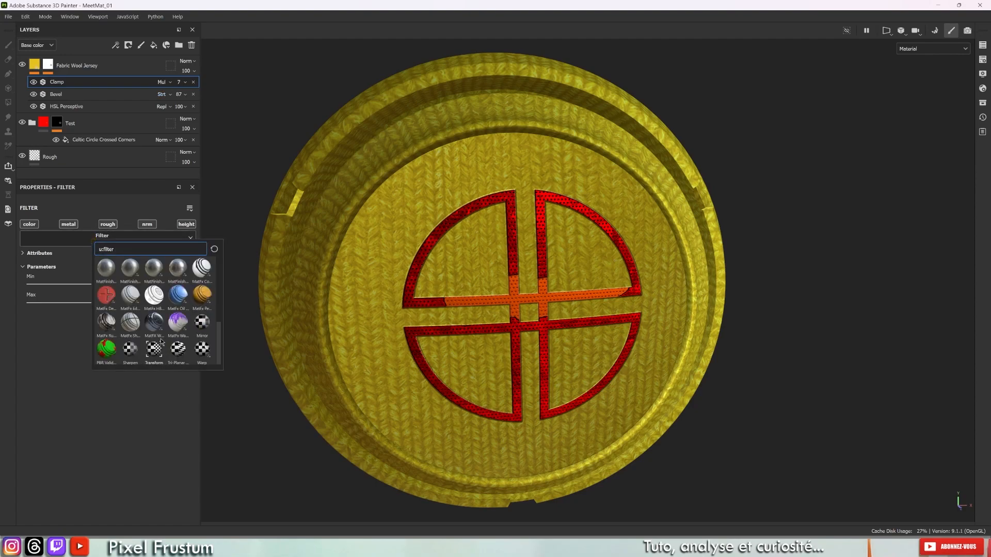
{"action": "scroll", "coordinate": [132, 326], "scroll_direction": "up", "scroll_amount": 6}
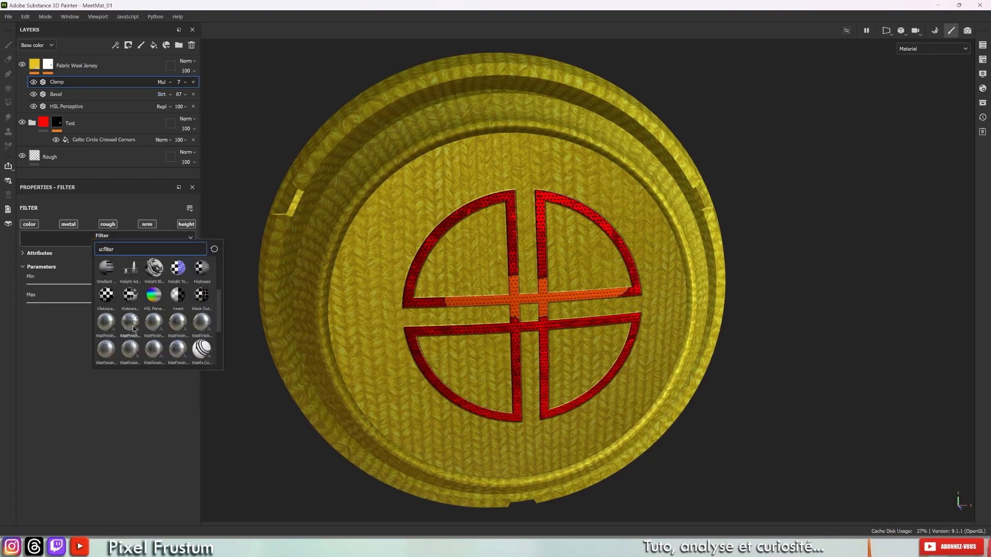
{"action": "scroll", "coordinate": [130, 328], "scroll_direction": "down", "scroll_amount": 5}
{"action": "mouse_move", "coordinate": [128, 329]}
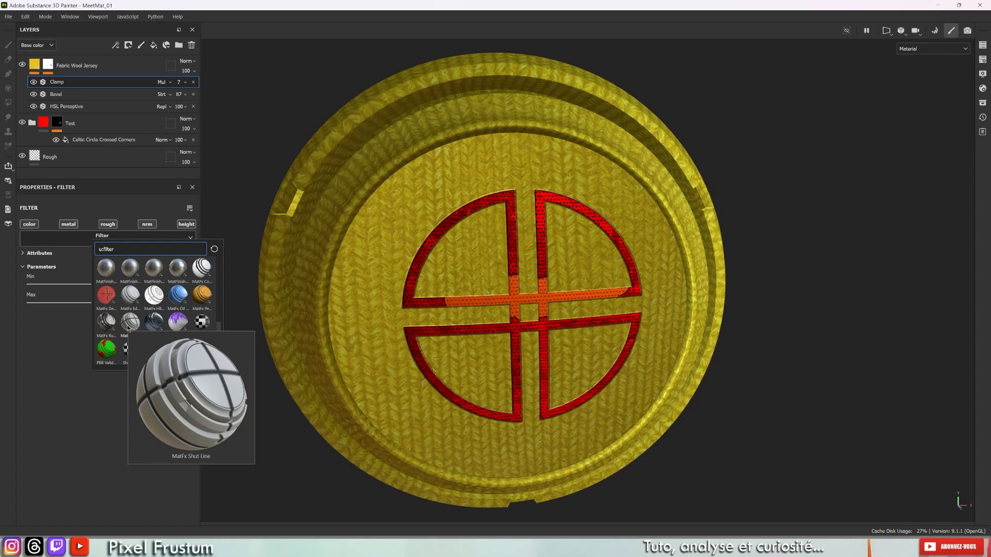
{"action": "mouse_move", "coordinate": [150, 299]}
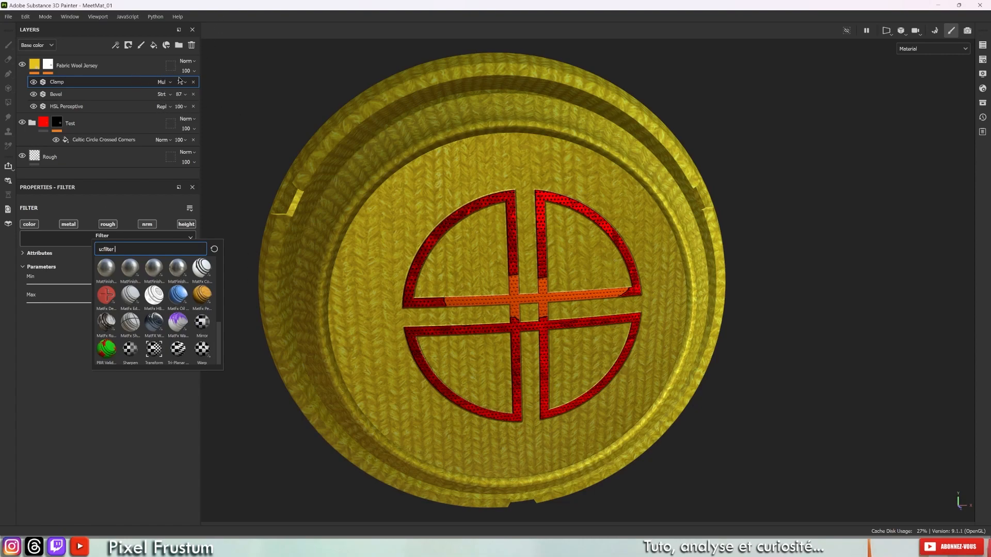
- Review the Clamp, Bevel and HSL Perceptive filters stacked on Fabric Wool Jersey and the effects that can be added
{"action": "left_click", "coordinate": [78, 94]}
{"action": "left_click", "coordinate": [64, 106]}
{"action": "left_click", "coordinate": [61, 82]}
{"action": "left_click", "coordinate": [62, 94]}
{"action": "left_click", "coordinate": [75, 108]}
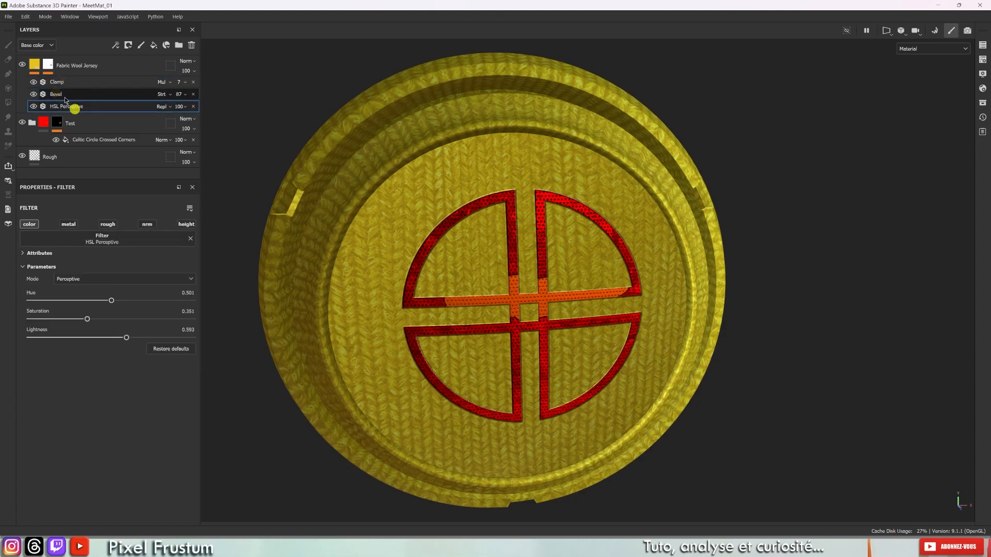
{"action": "left_click", "coordinate": [62, 94]}
{"action": "left_click", "coordinate": [61, 82]}
{"action": "left_click", "coordinate": [117, 45]}
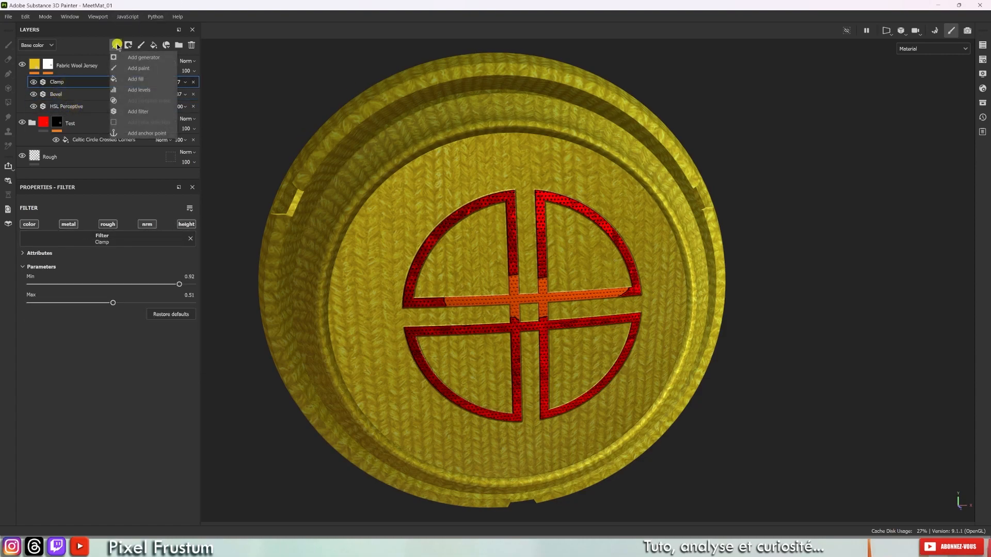
- Add a Paint effect to the Fabric Wool Jersey layer's mask and try adjusting its opacity
{"action": "left_click", "coordinate": [48, 64]}
{"action": "right_click", "coordinate": [52, 64]}
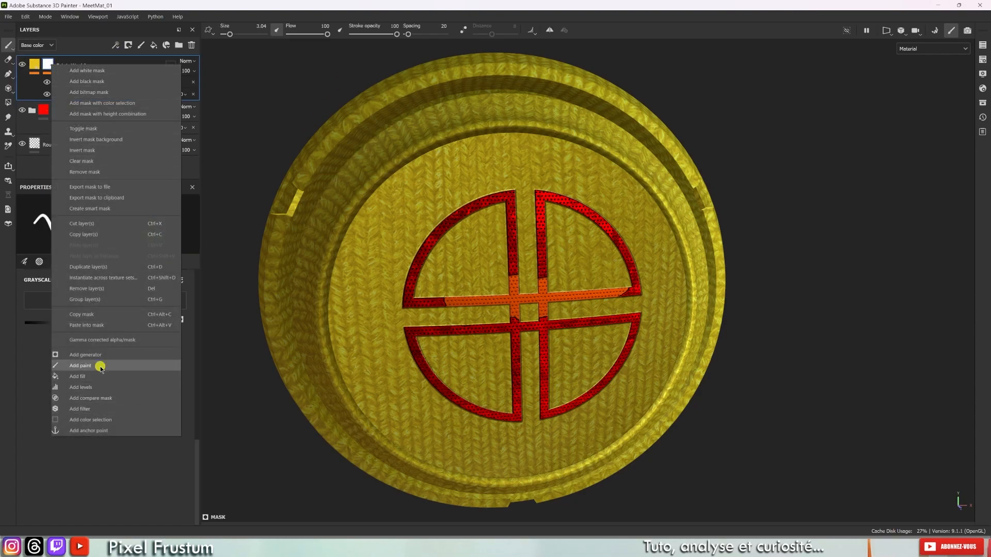
{"action": "left_click", "coordinate": [80, 366]}
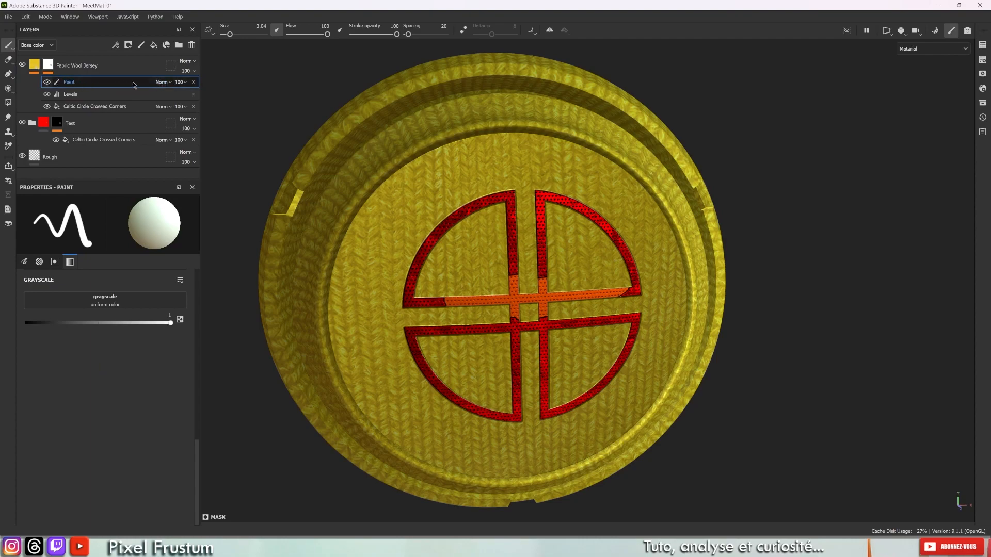
{"action": "left_click", "coordinate": [181, 82]}
{"action": "left_click_drag", "start_coordinate": [186, 99], "coordinate": [201, 96]}
- Undo the opacity adjustment and the addition of the Paint effect on the mask
{"action": "key", "text": "ctrl+z"}
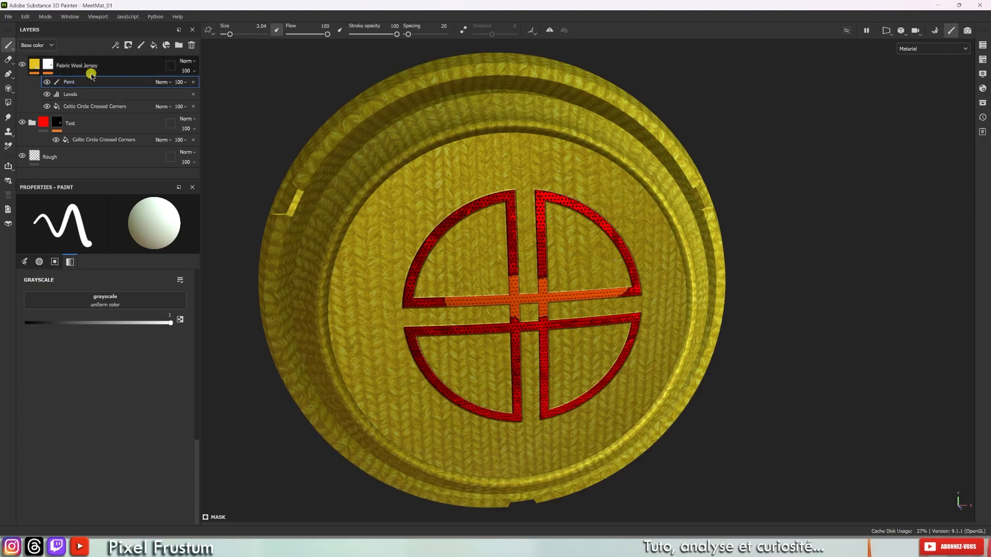
{"action": "key", "text": "ctrl+z"}
{"action": "mouse_move", "coordinate": [316, 119]}
{"action": "left_mouse_down", "text": "alt"}
{"action": "mouse_move", "coordinate": [321, 137]}
{"action": "mouse_move", "coordinate": [392, 64]}
{"action": "mouse_move", "coordinate": [303, 105]}
{"action": "left_mouse_up", "text": "alt"}
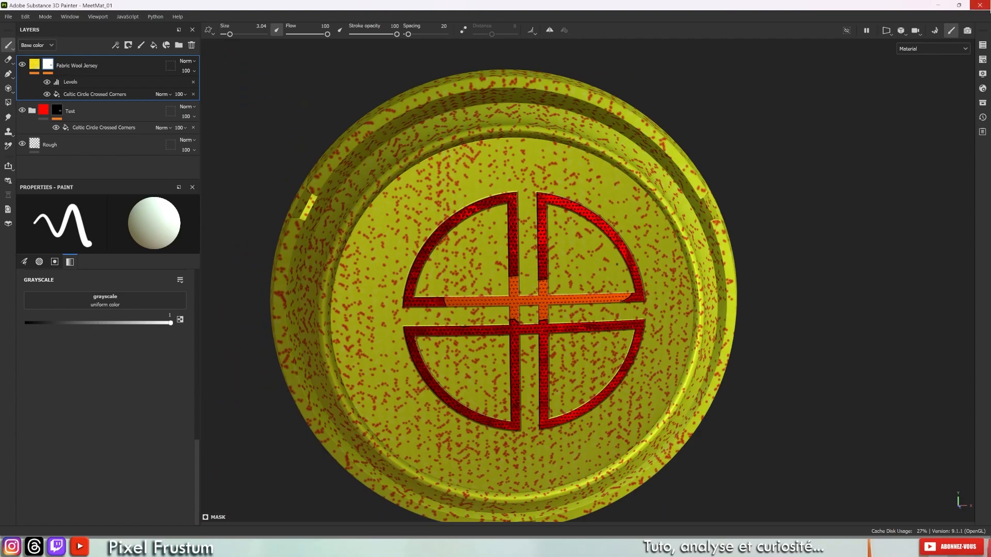
- Show the starter materials in the asset library and preview the Fabric Felt material
{"action": "left_click", "coordinate": [982, 103]}
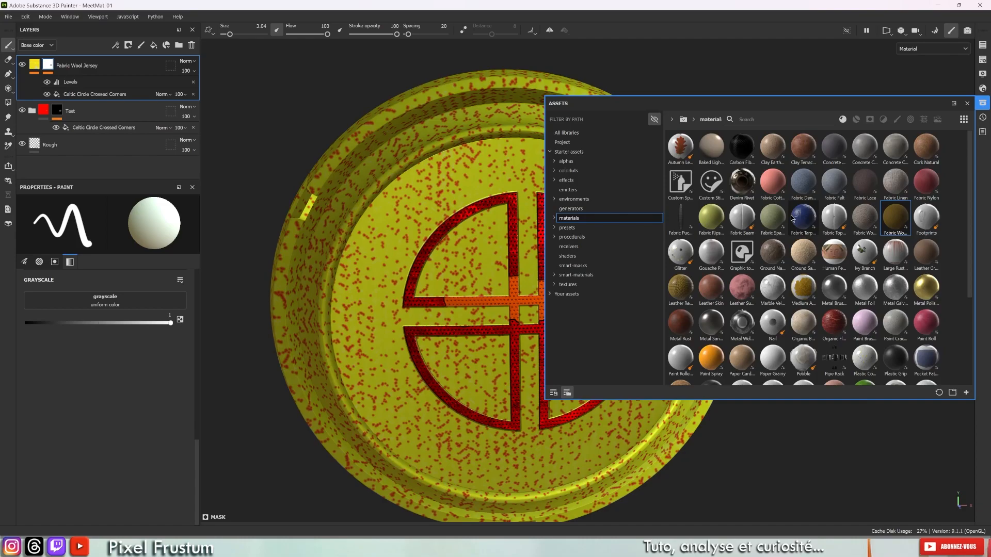
{"action": "mouse_move", "coordinate": [792, 218]}
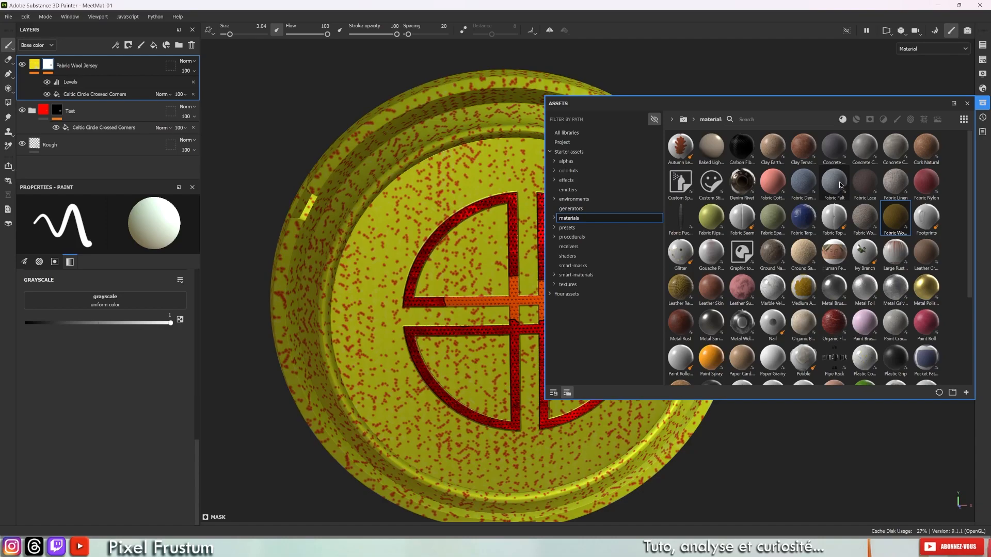
{"action": "mouse_move", "coordinate": [840, 185]}
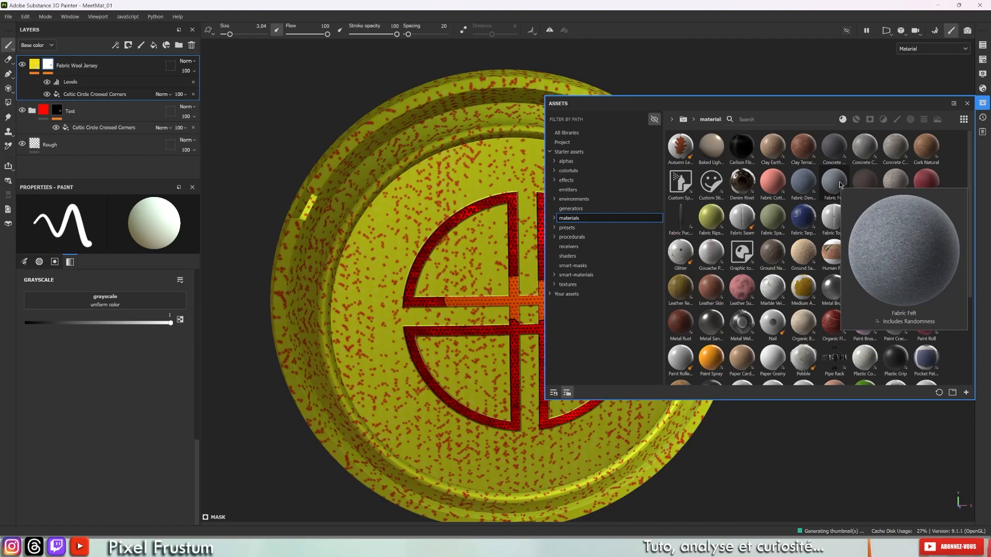